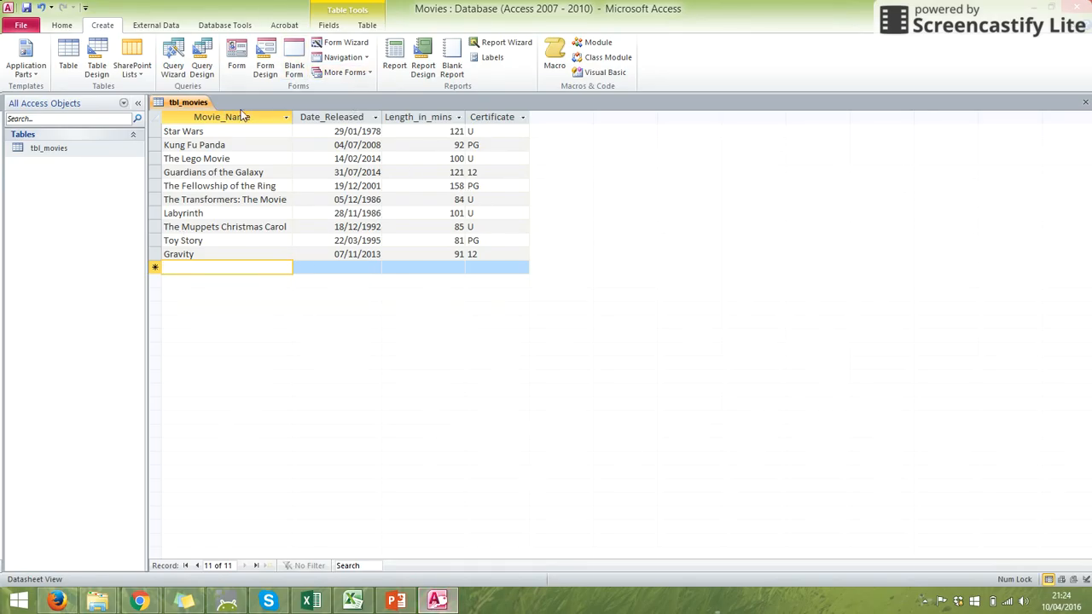
# Close the datasheet of the tbl_movies table.
pyautogui.click(205, 253)
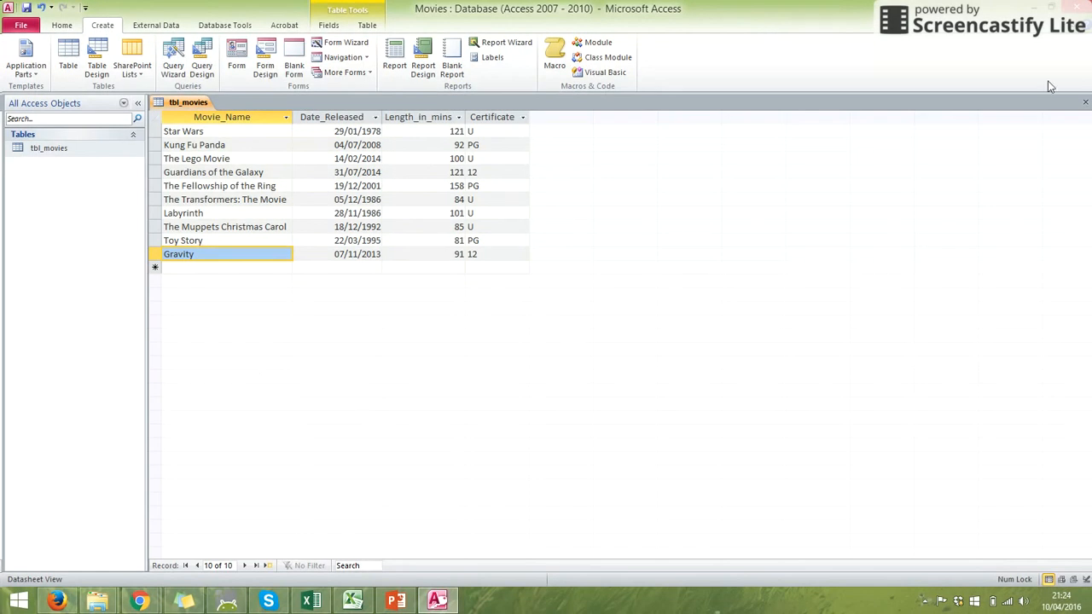
pyautogui.click(1085, 102)
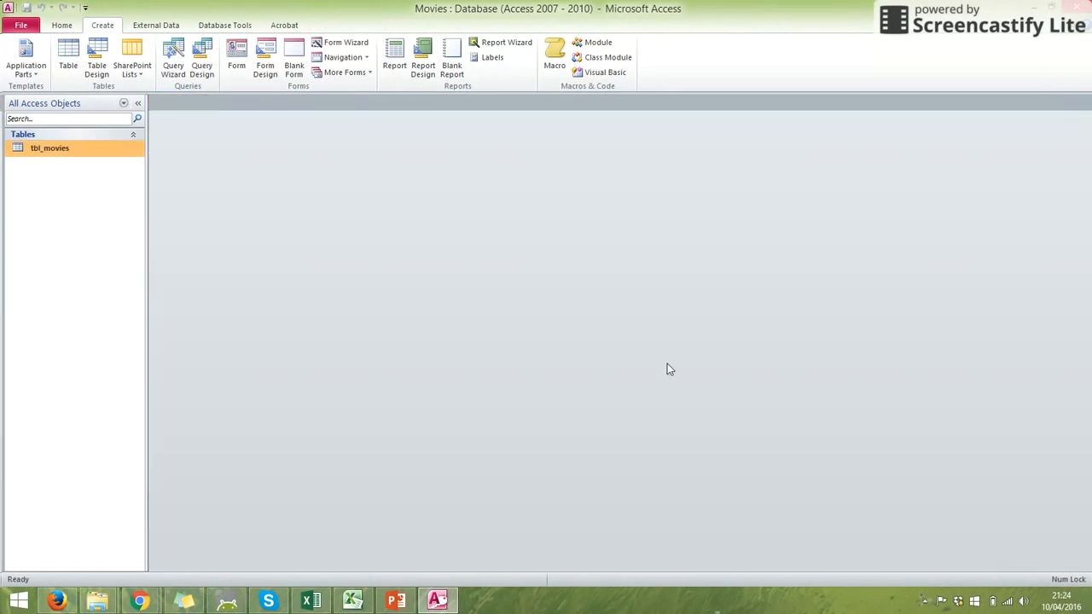
# Open the tbl_movies table, go through the four fields of its blank new record, and close the table.
pyautogui.doubleClick(59, 150)
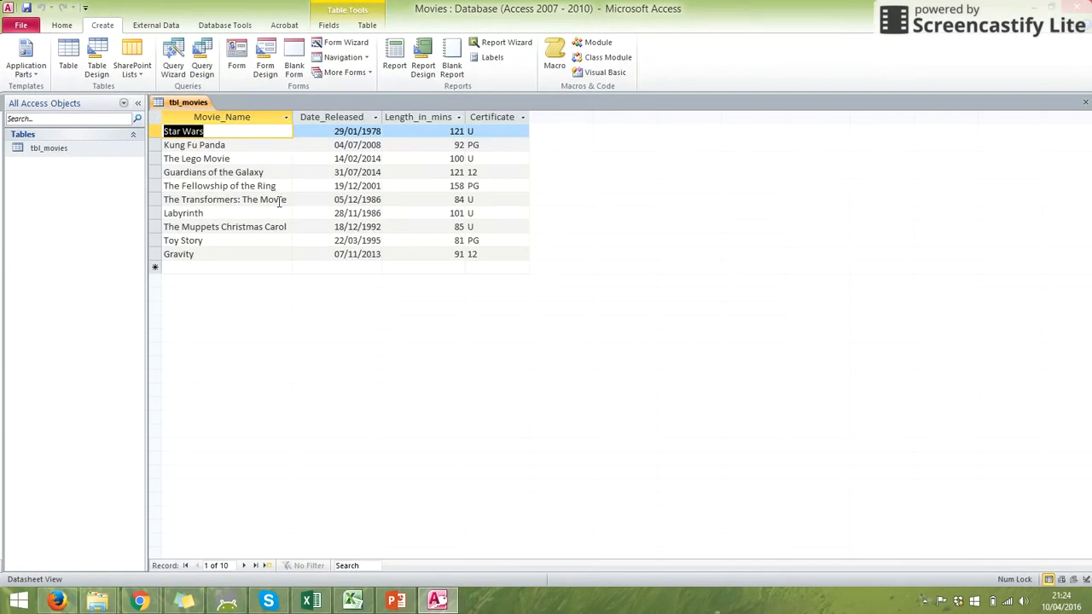
pyautogui.click(239, 268)
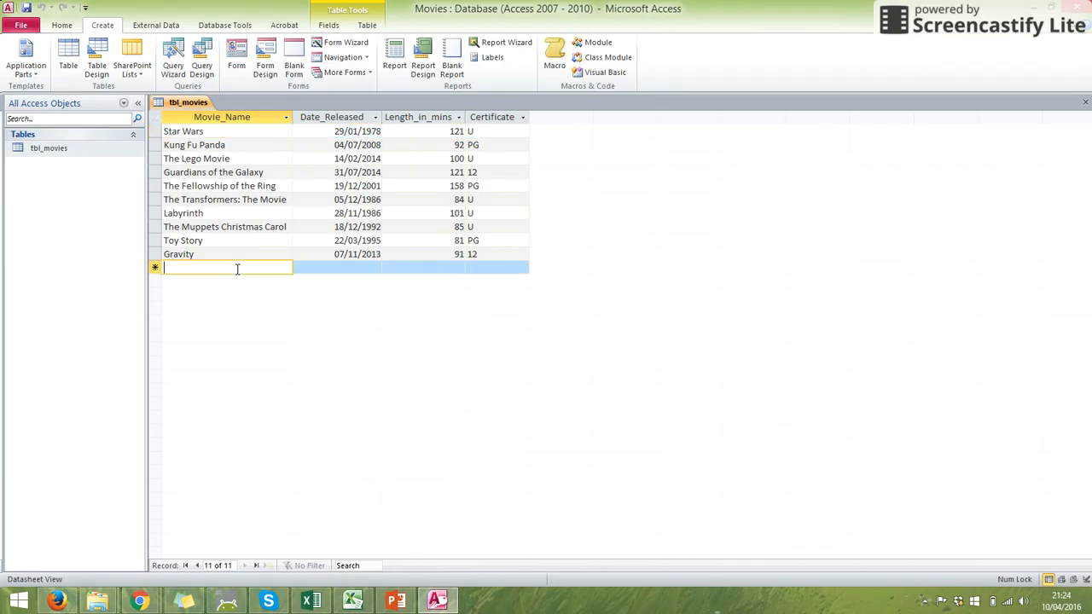
pyautogui.click(333, 267)
pyautogui.click(419, 265)
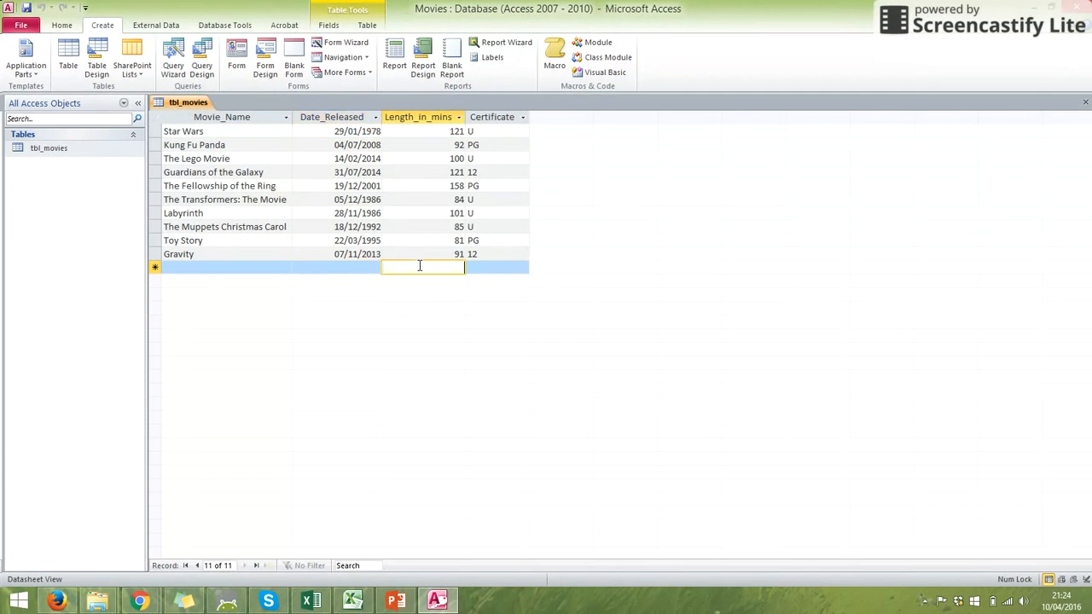
pyautogui.click(480, 270)
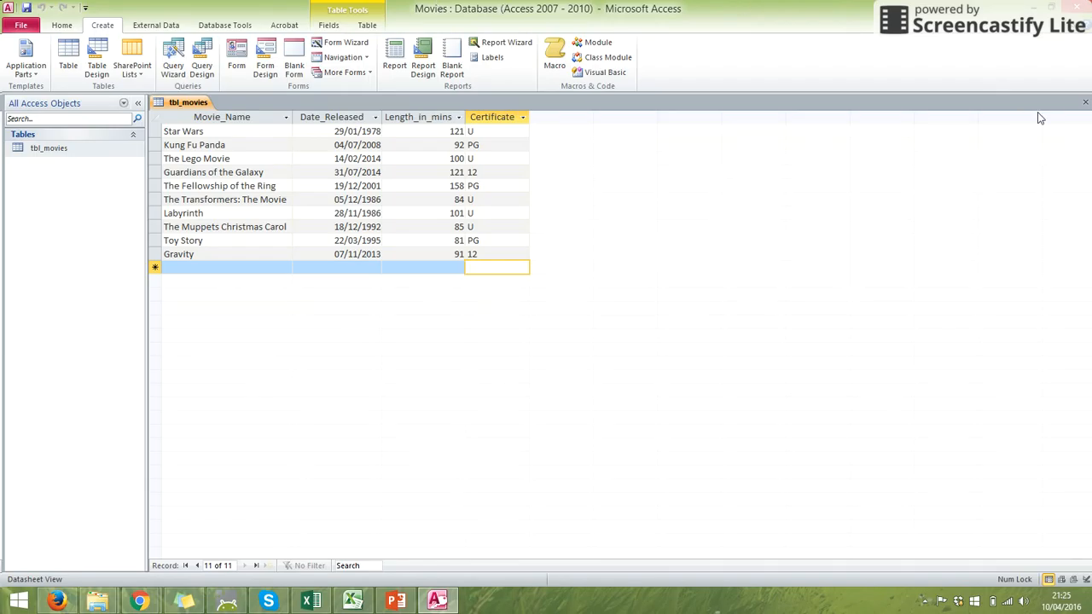
pyautogui.click(1084, 104)
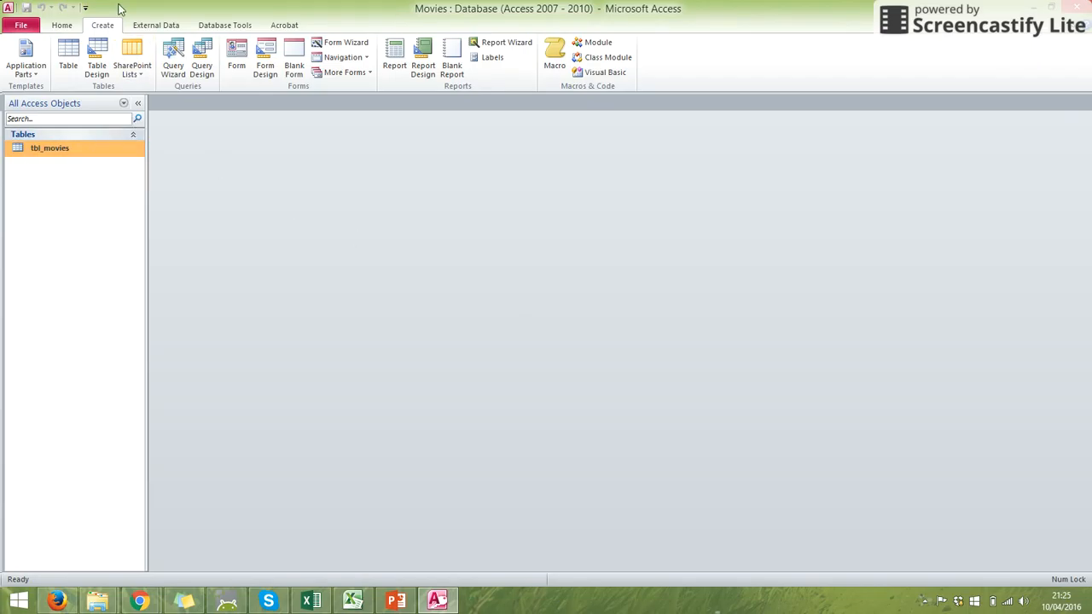
# Create a basic form based on the tbl_movies table.
pyautogui.click(61, 26)
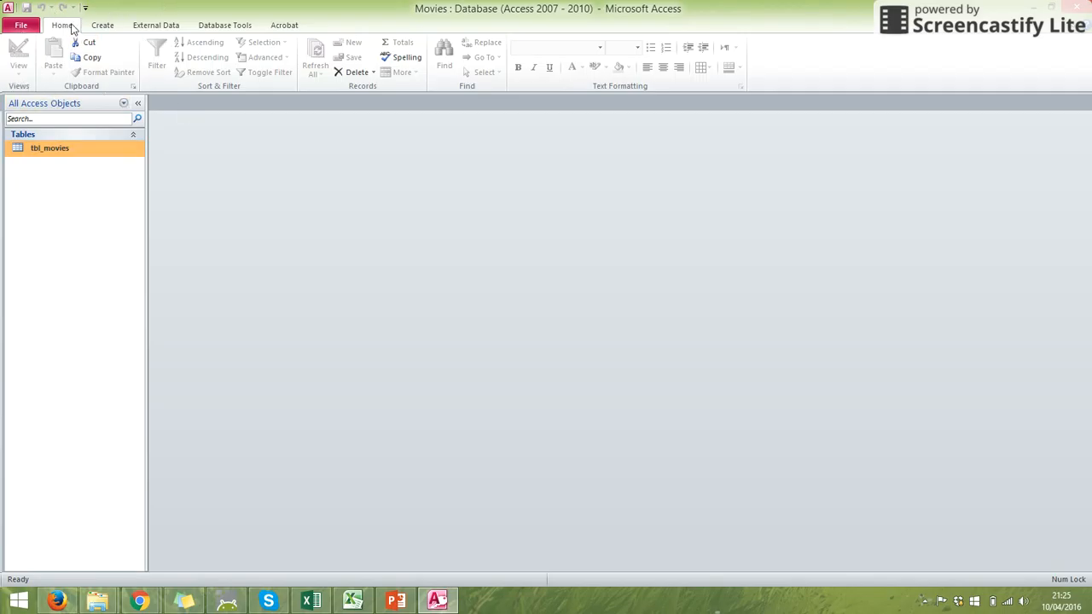
pyautogui.click(100, 27)
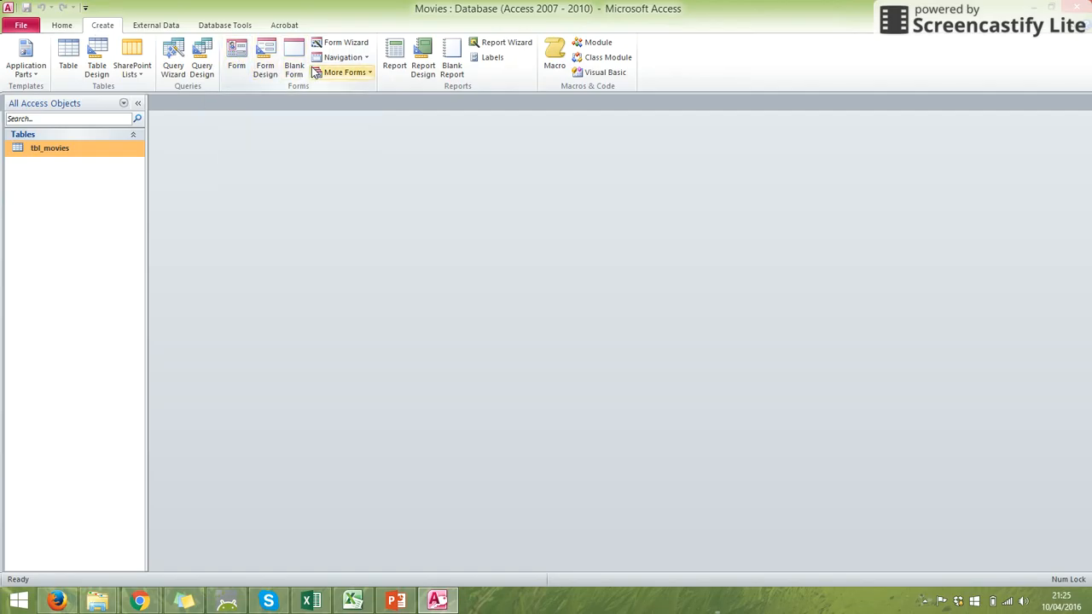
pyautogui.click(238, 61)
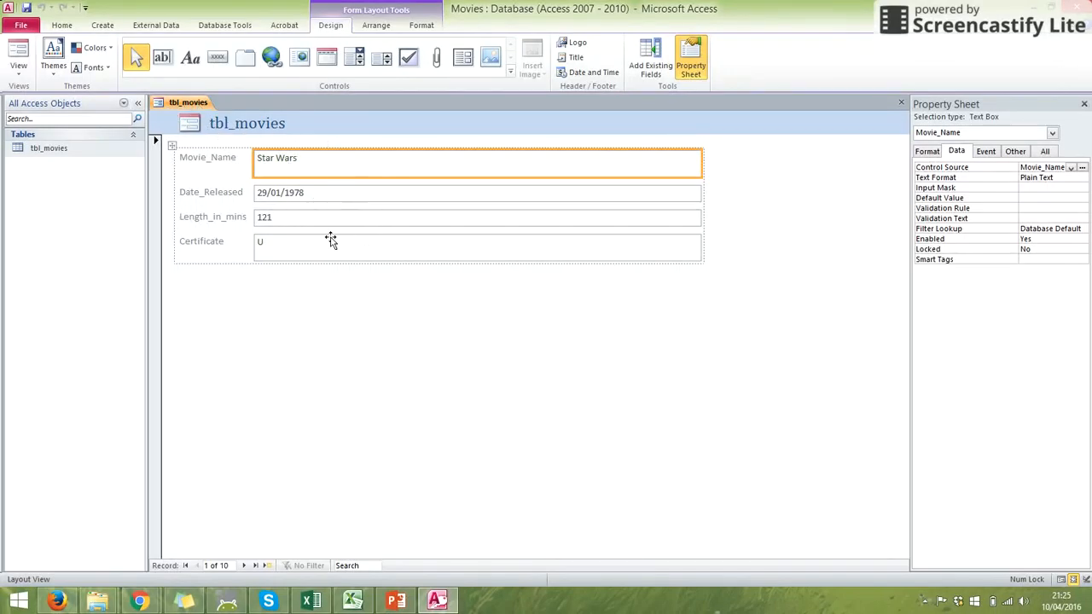
# Browse forward and back through the movie records in the new form.
pyautogui.click(245, 565)
pyautogui.click(245, 565)
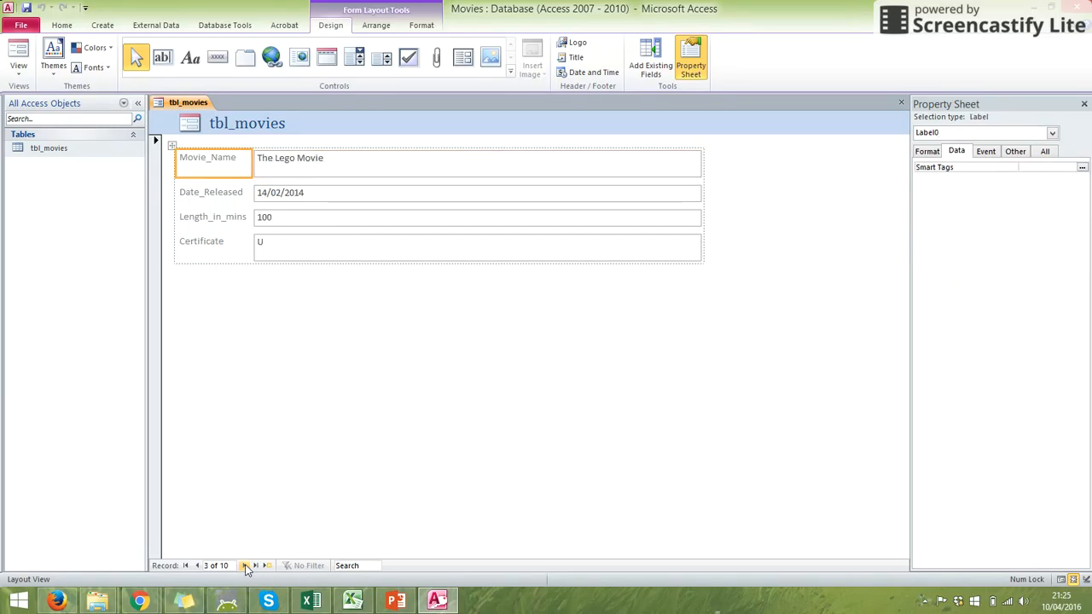
pyautogui.click(245, 565)
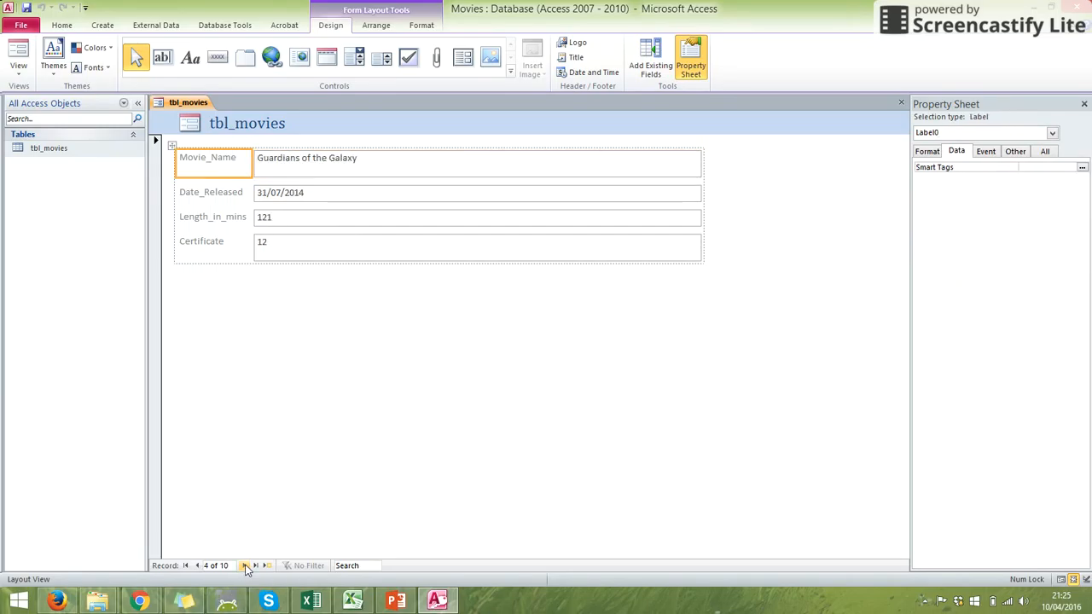
pyautogui.click(195, 568)
pyautogui.click(196, 567)
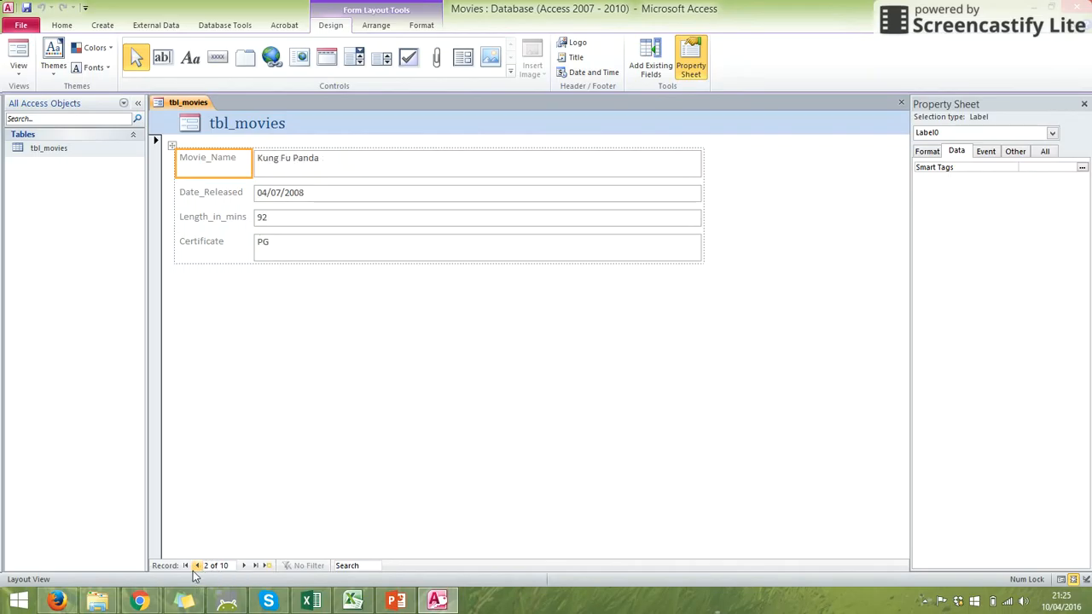
pyautogui.click(245, 566)
pyautogui.click(245, 566)
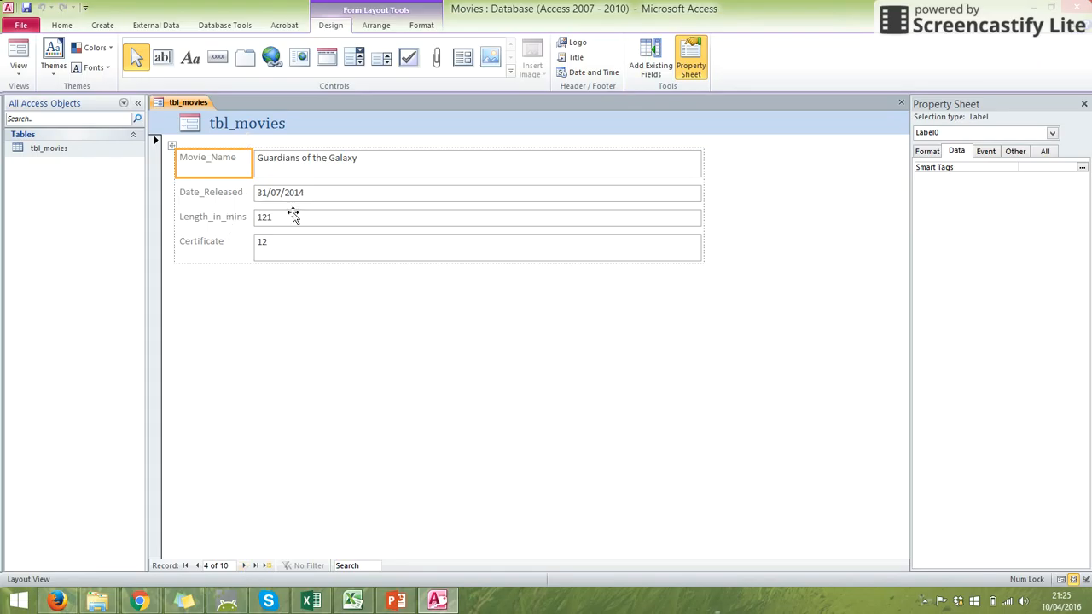
# Change the form's header title to "Enter a new movie".
pyautogui.click(255, 124)
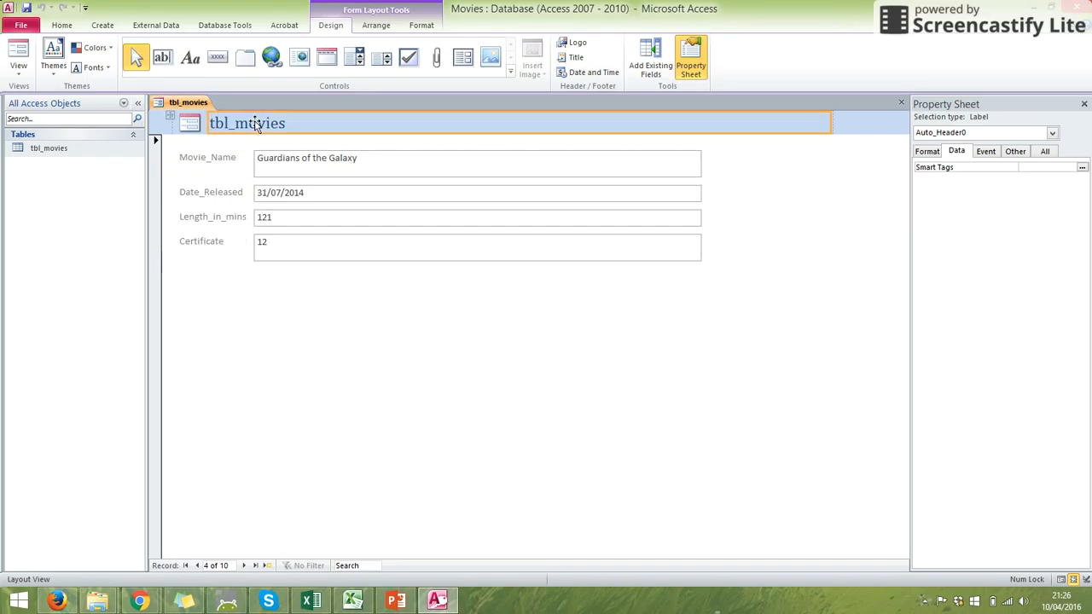
pyautogui.click(255, 124)
pyautogui.doubleClick(255, 124)
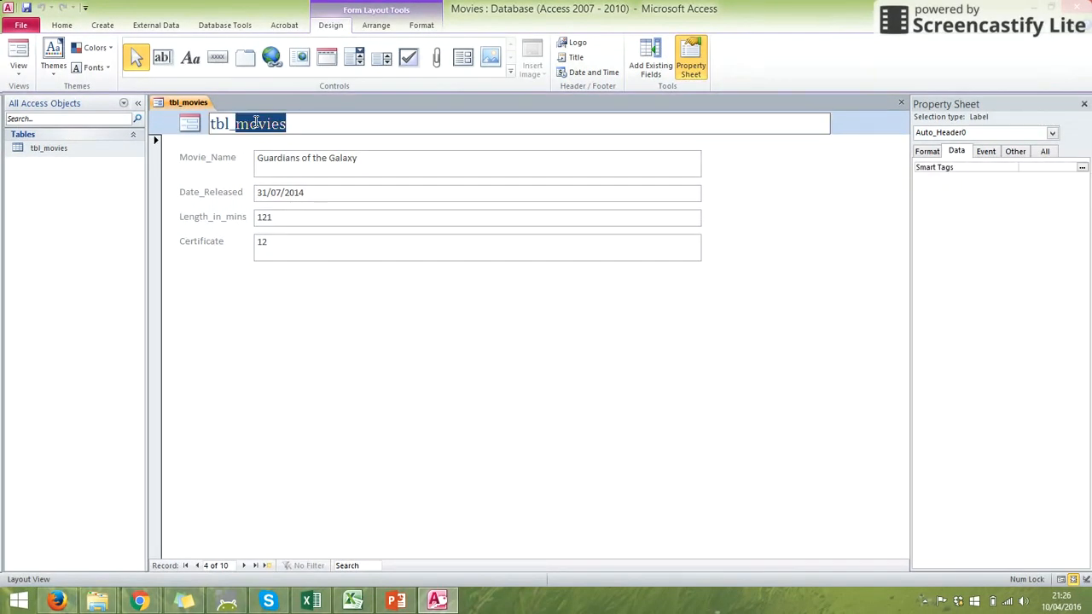
pyautogui.click(288, 125)
pyautogui.moveTo(288, 125); pyautogui.dragTo(205, 126)
pyautogui.write('E')
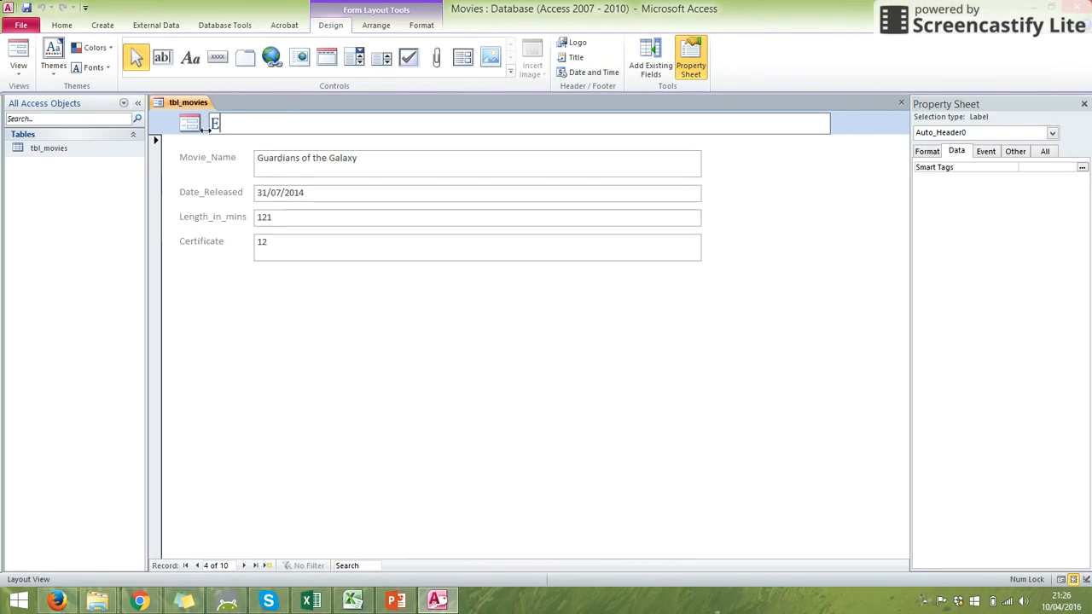
pyautogui.write('nter a new movie')
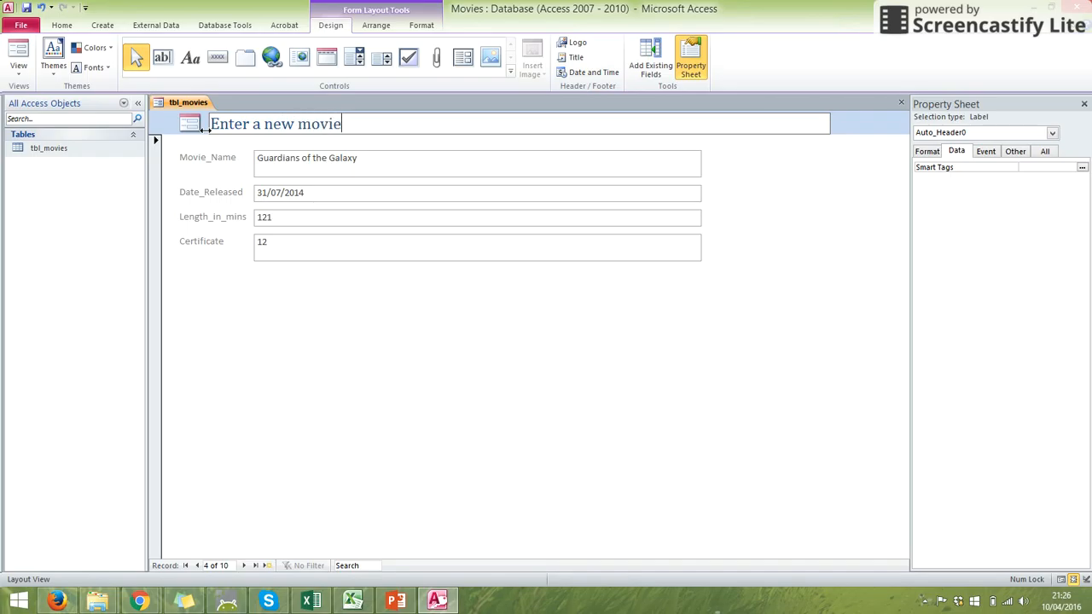
pyautogui.click(278, 356)
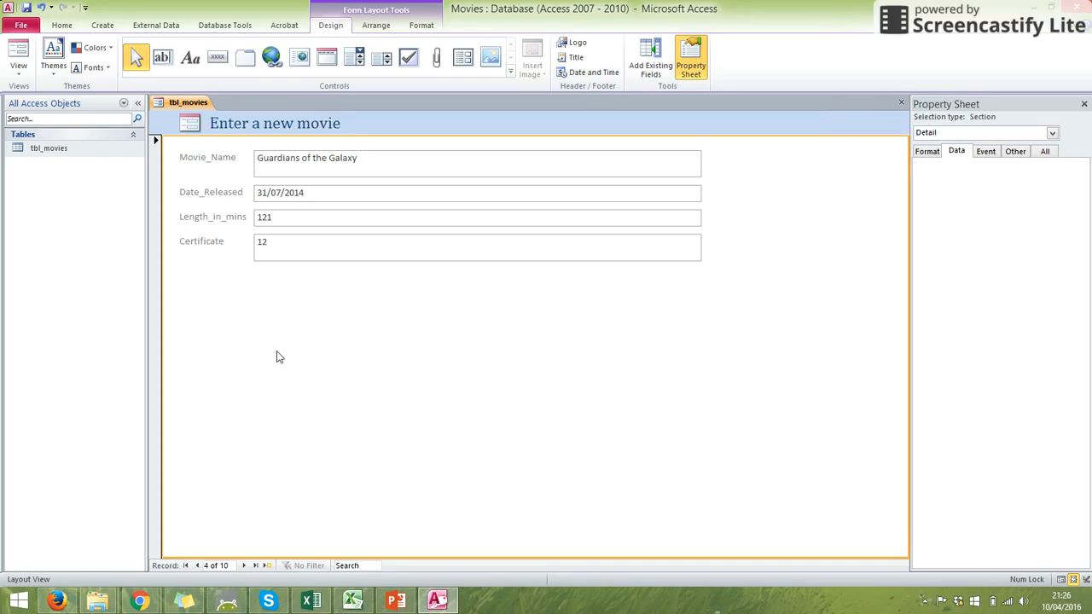
# Change the Movie_Name field's label on the form to "Movie name".
pyautogui.click(210, 159)
pyautogui.moveTo(210, 158); pyautogui.dragTo(221, 158)
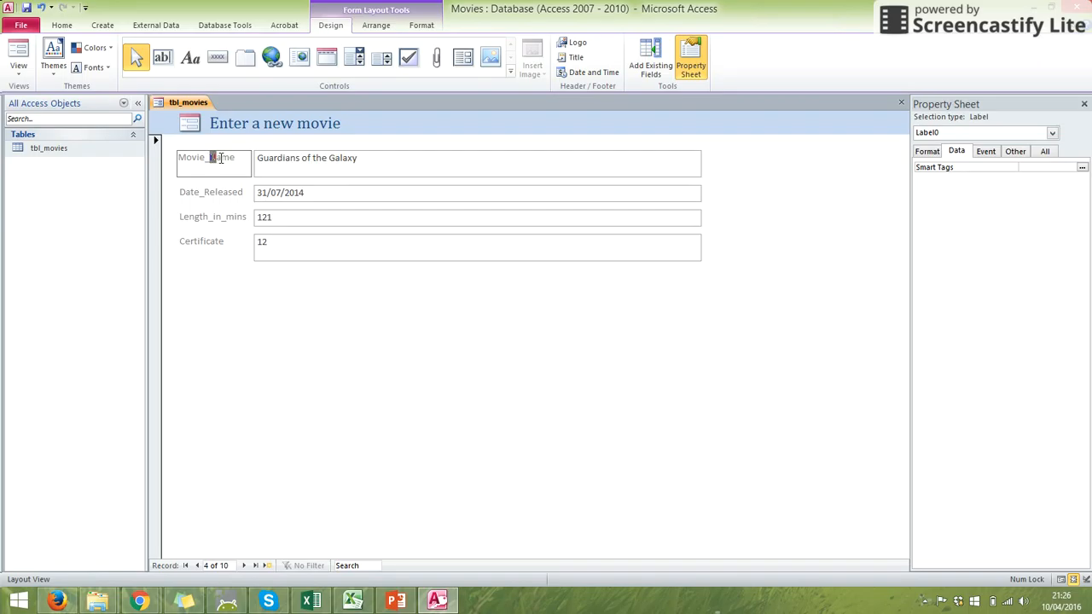
pyautogui.press('BackSpace')
pyautogui.press('BackSpace')
pyautogui.write('e')
pyautogui.press('BackSpace')
pyautogui.write('n')
# Change the Date_Released field's label on the form to "Date released".
pyautogui.click(200, 190)
pyautogui.click(202, 191)
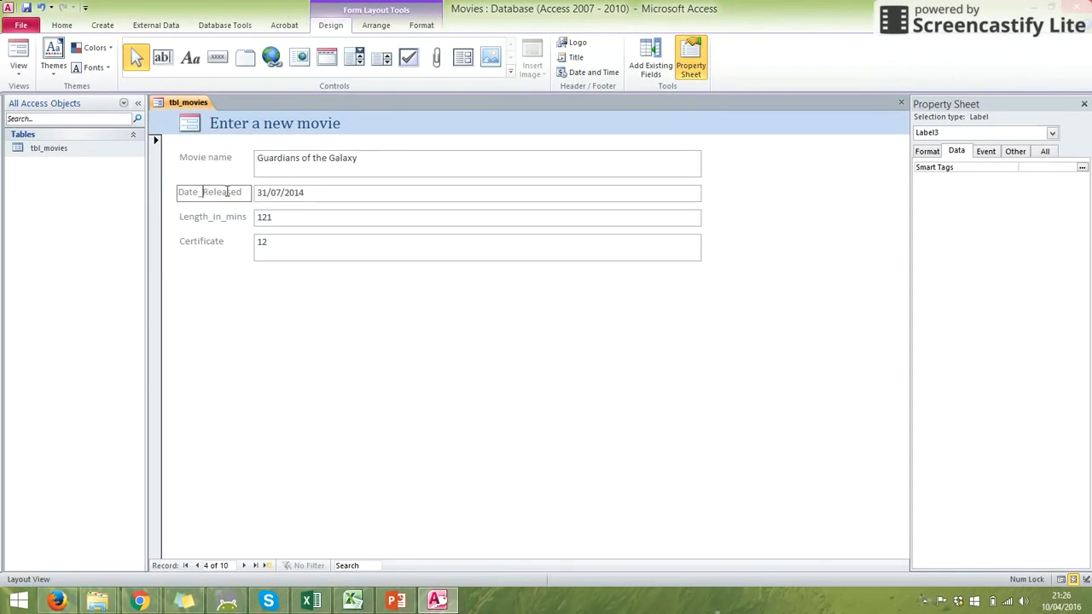
pyautogui.moveTo(242, 192); pyautogui.dragTo(162, 180)
pyautogui.press('Left')
pyautogui.press('Right')
pyautogui.press('Right')
pyautogui.press('Right')
pyautogui.press('Right')
pyautogui.press('BackSpace')
pyautogui.press('Delete')
pyautogui.write('r')
# Change the Length_in_mins field's label on the form to "Length (minutes)".
pyautogui.click(210, 220)
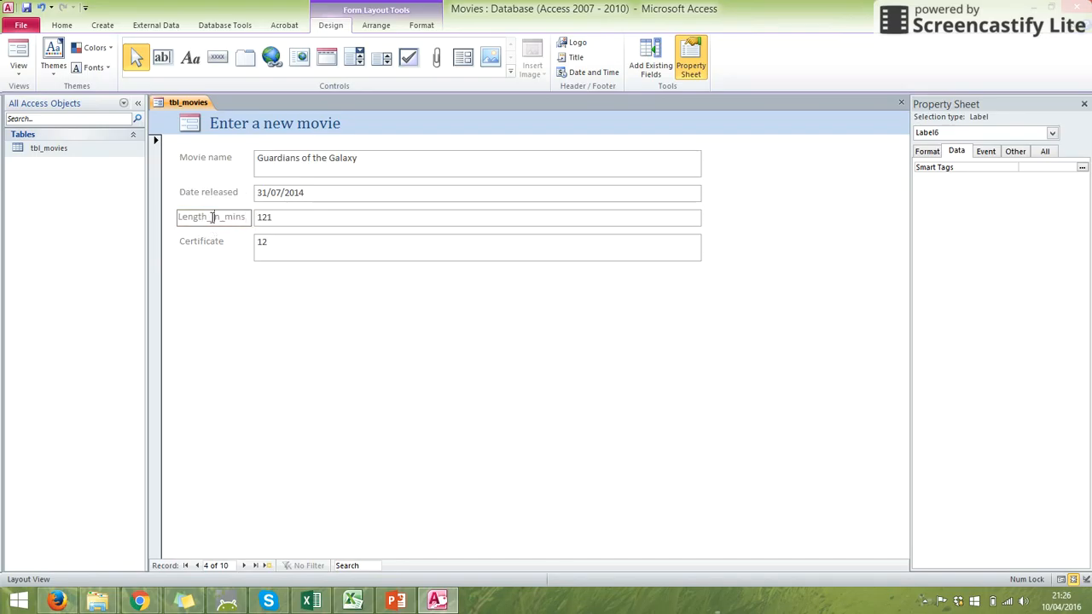
pyautogui.press('BackSpace')
pyautogui.press('BackSpace')
pyautogui.press('Delete')
pyautogui.press('Delete')
pyautogui.press('Delete')
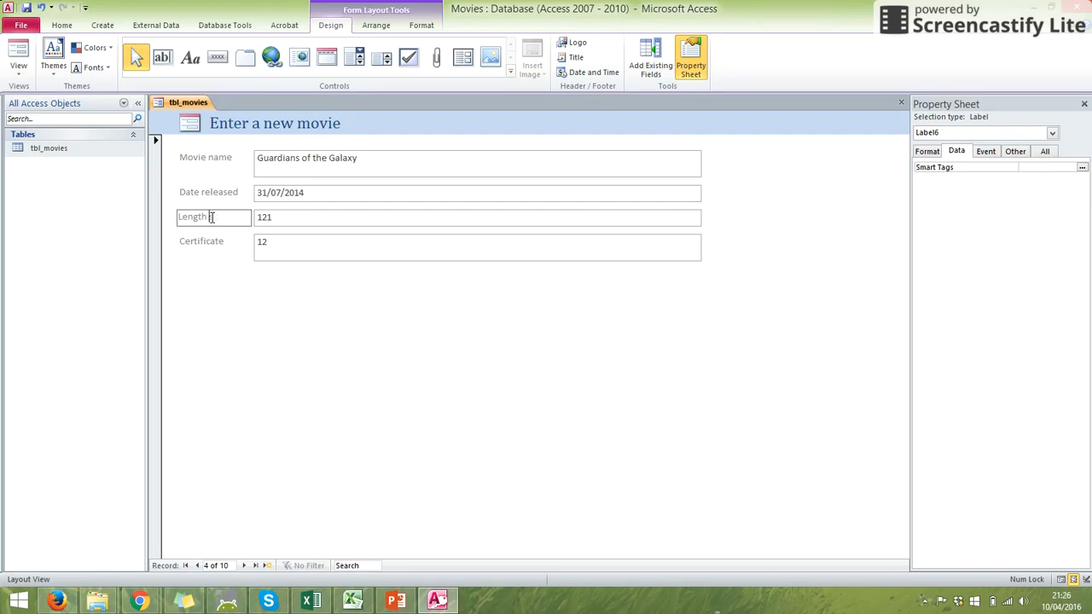
pyautogui.write('(minutes)')
pyautogui.click(230, 246)
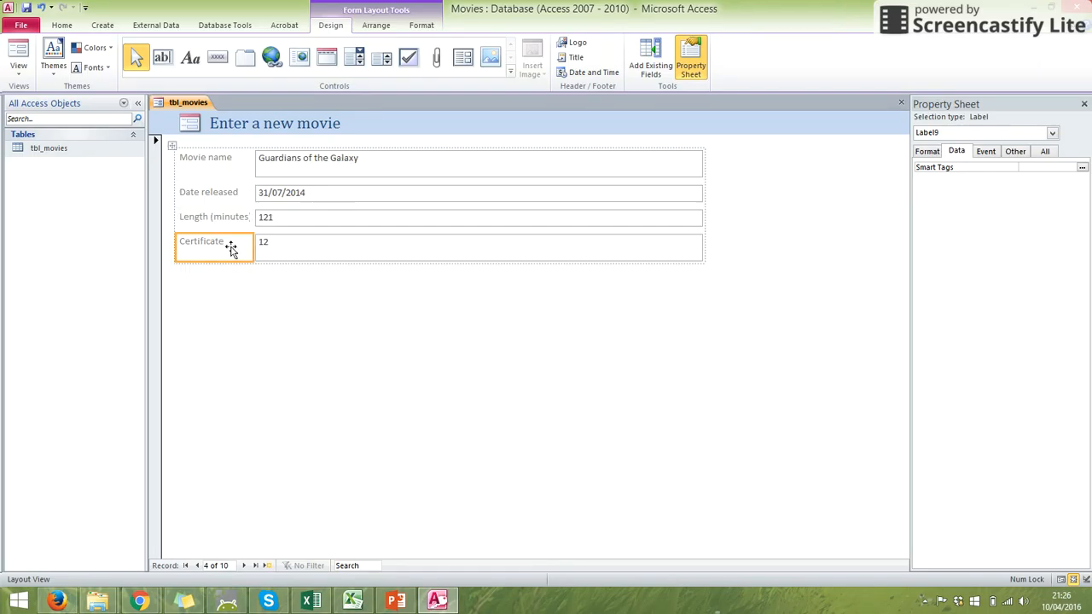
pyautogui.click(254, 320)
# Widen the form's label column so that the whole "Length (minutes)" label fits.
pyautogui.click(237, 193)
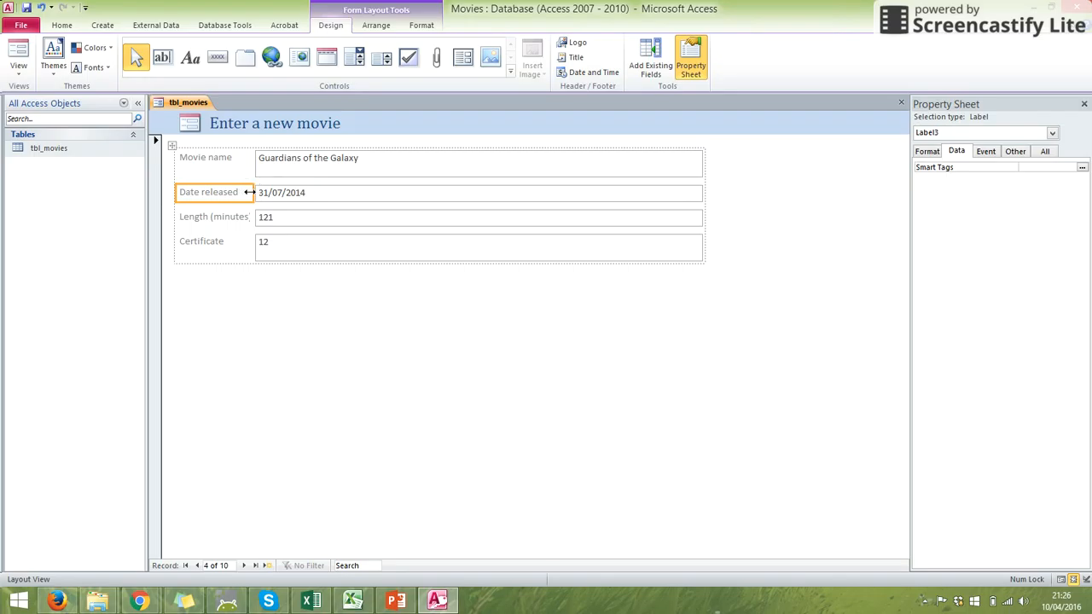
pyautogui.click(245, 219)
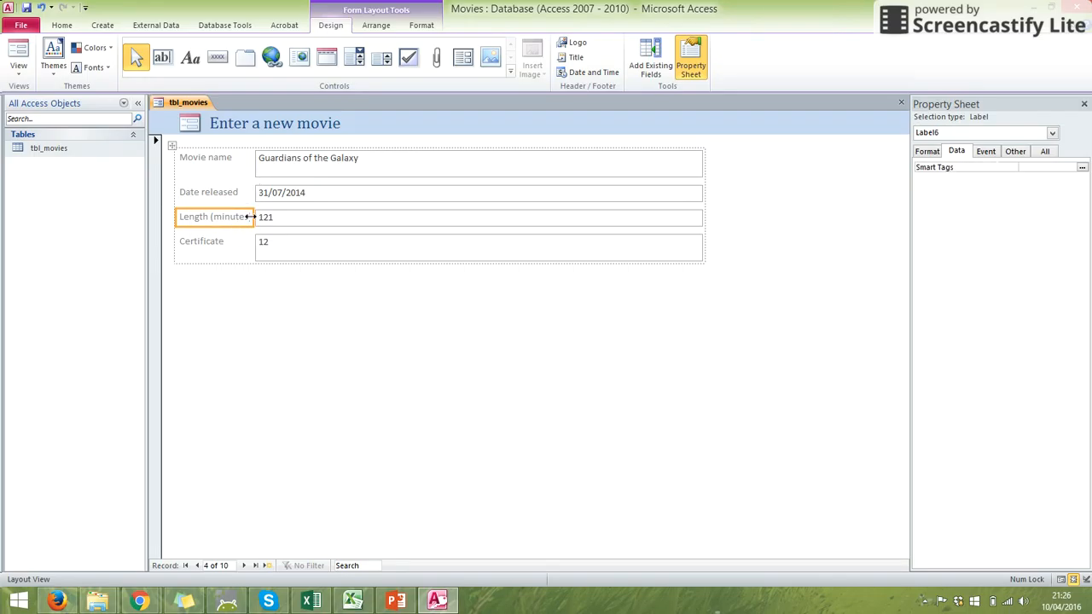
pyautogui.moveTo(251, 217); pyautogui.dragTo(260, 217)
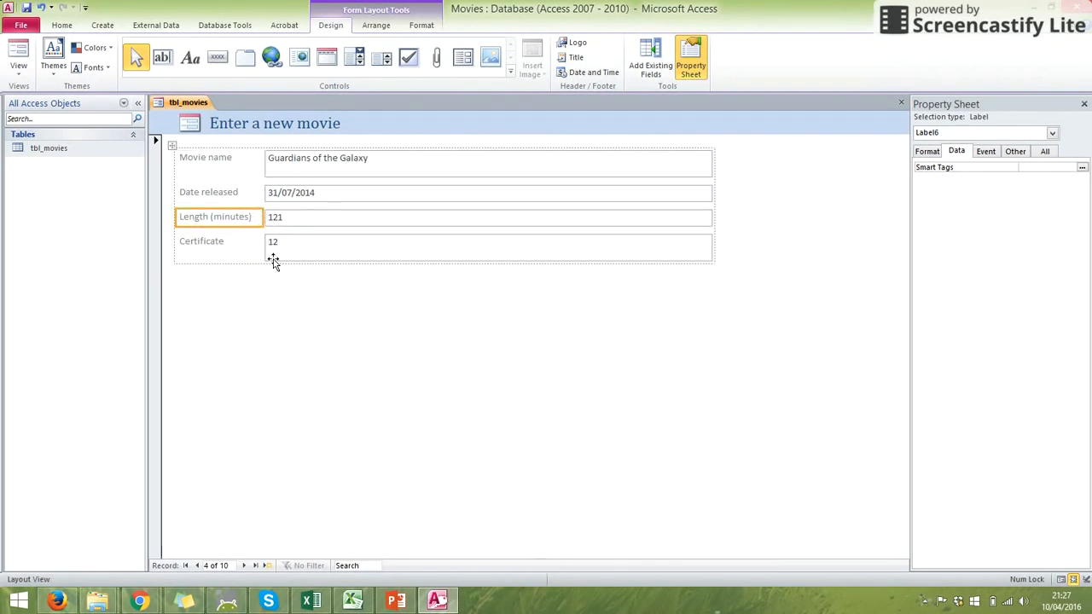
pyautogui.click(282, 300)
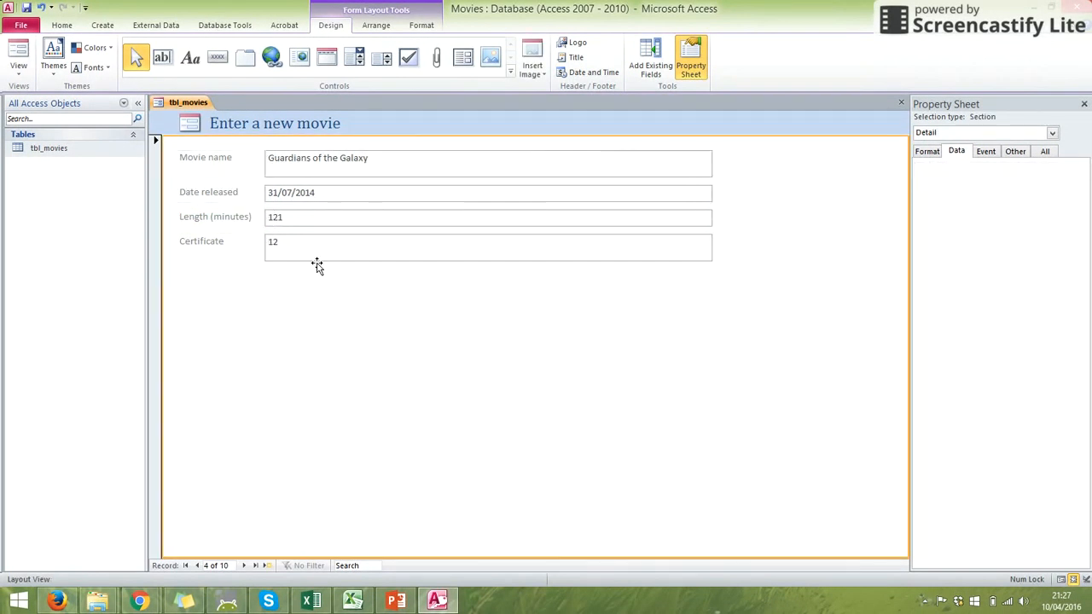
# Move forward three records in the form to view the relabelled fields with other movies.
pyautogui.click(244, 566)
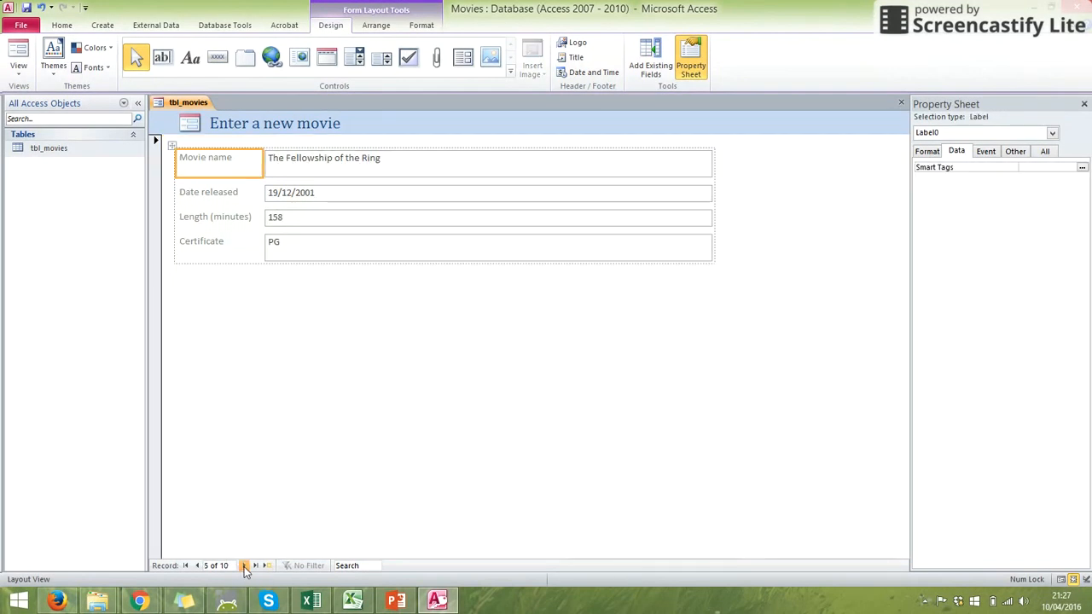
pyautogui.click(244, 567)
pyautogui.click(244, 566)
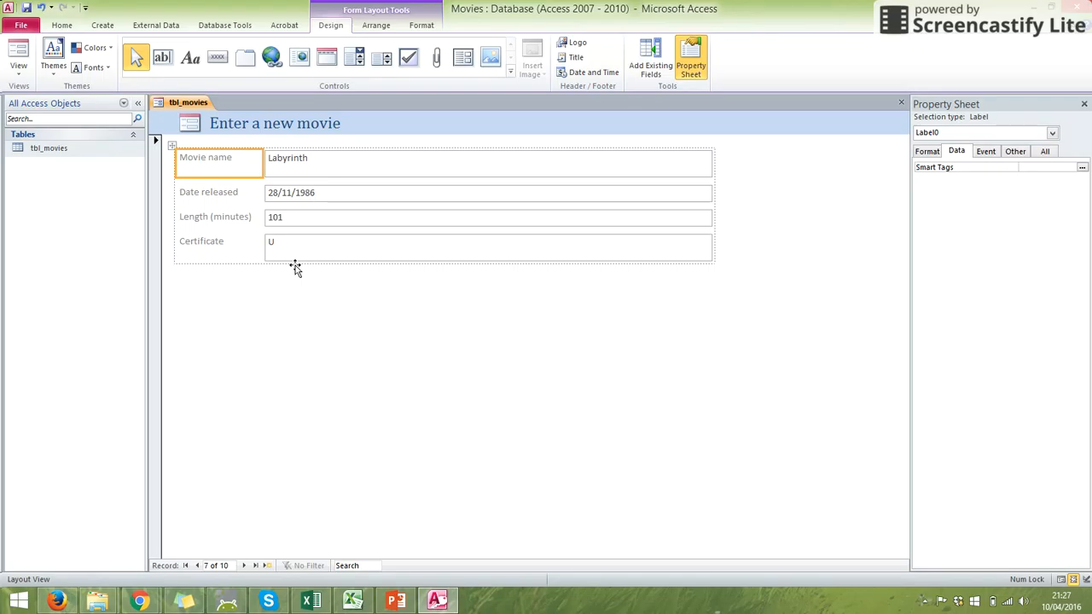
# Make the form's header title bold and set its font to AR BLANCA.
pyautogui.click(303, 126)
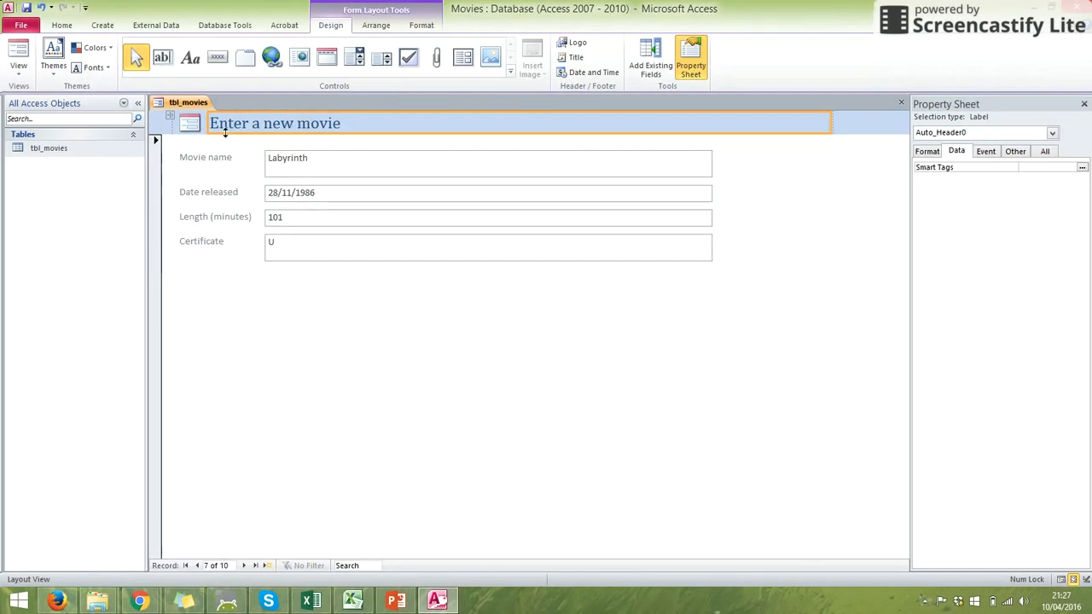
pyautogui.click(419, 26)
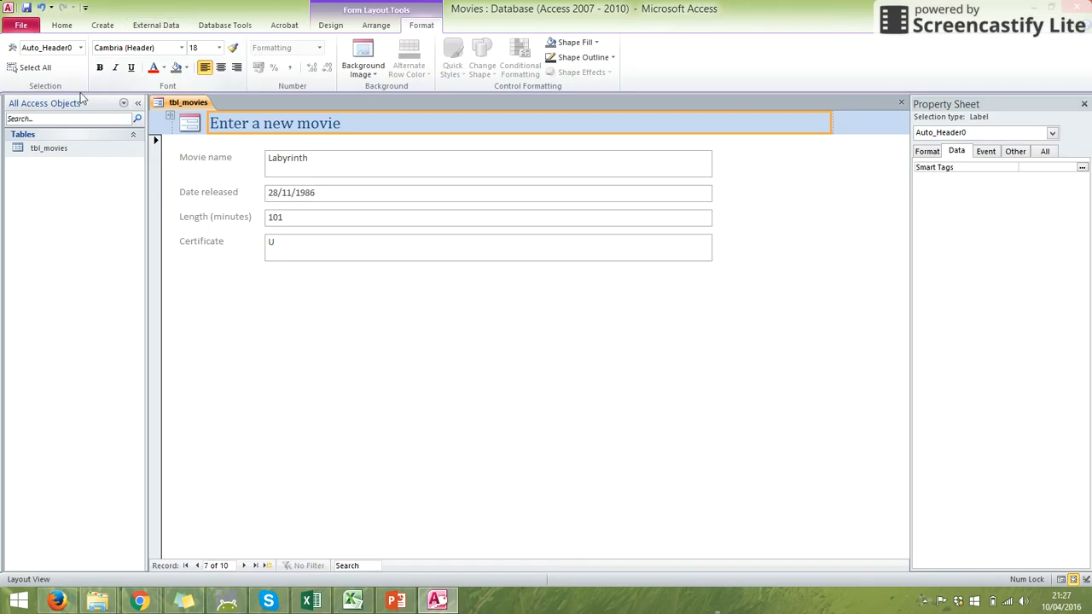
pyautogui.click(99, 68)
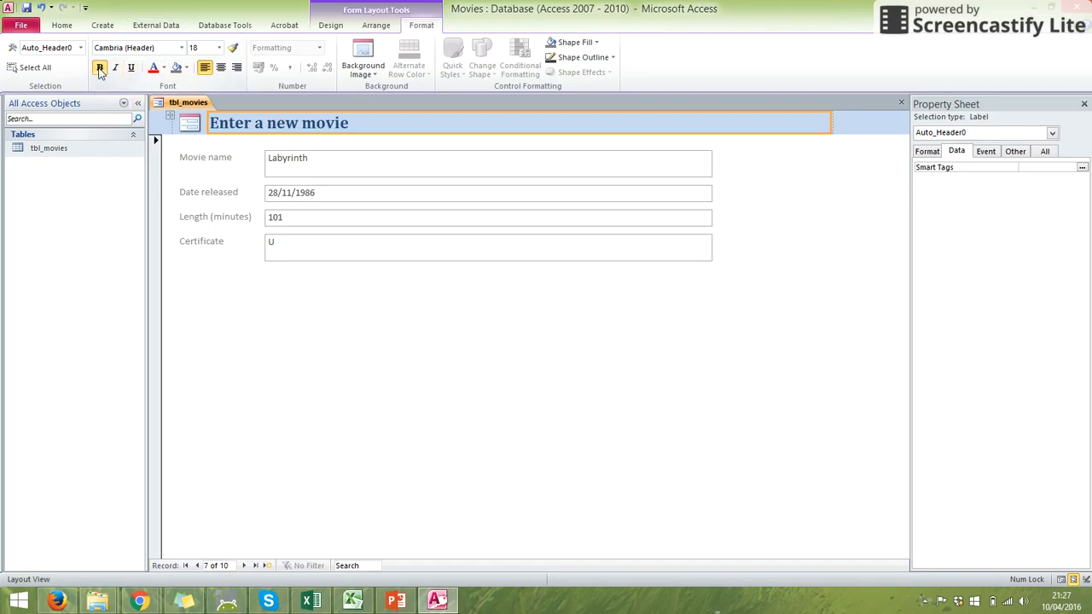
pyautogui.click(182, 47)
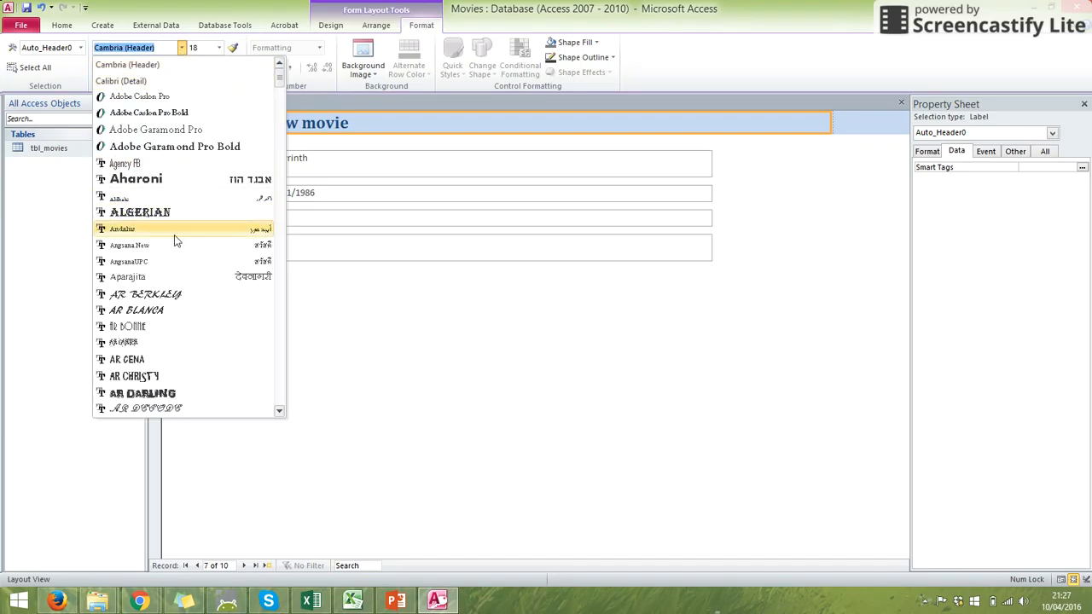
pyautogui.click(137, 310)
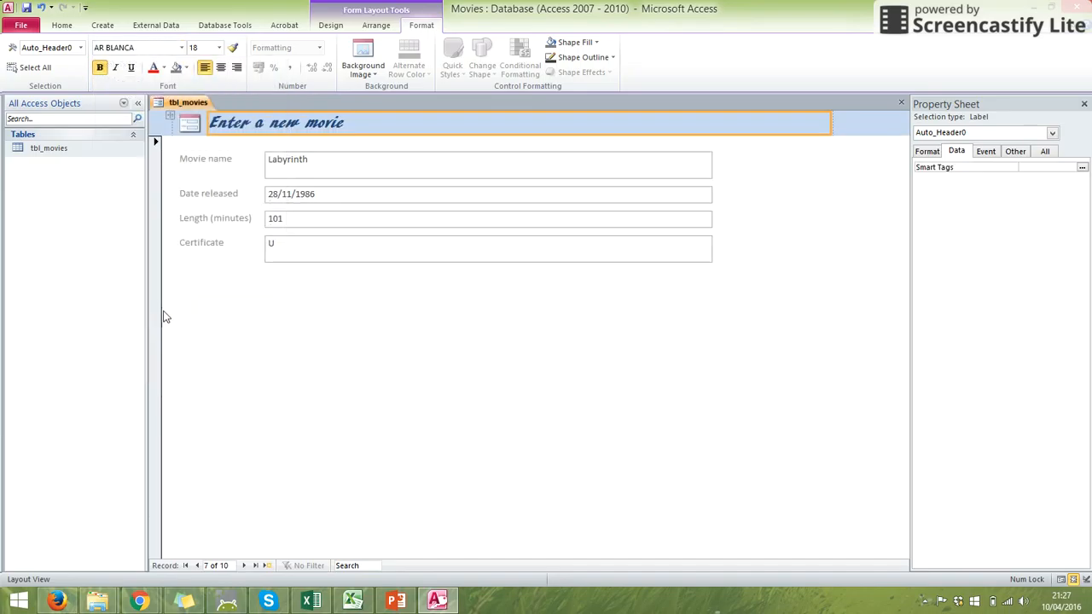
# Set the form's header title to font size 24 and colour its text green.
pyautogui.click(219, 49)
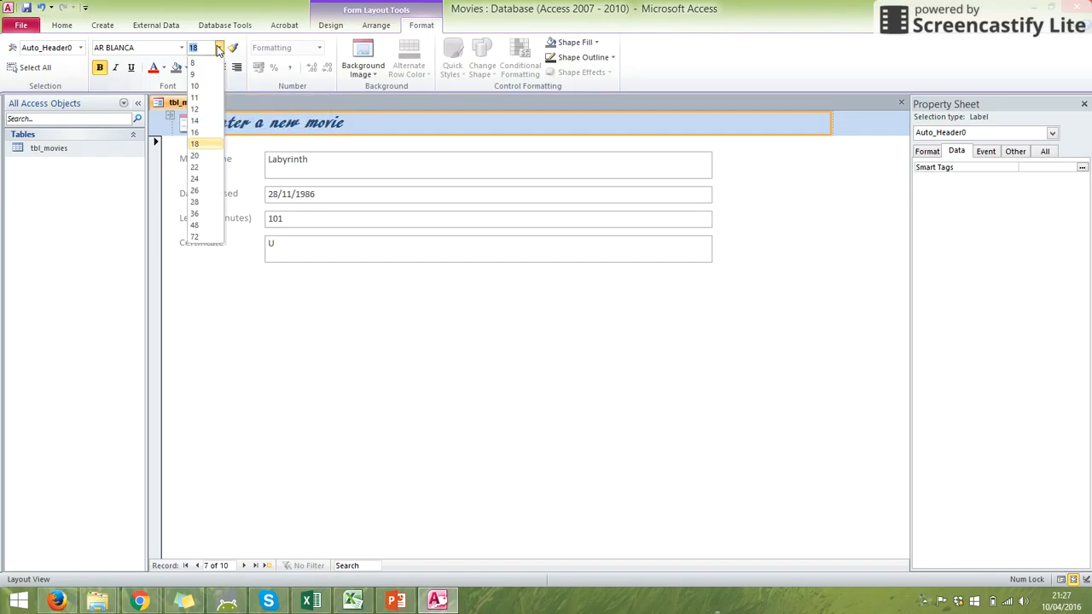
pyautogui.click(197, 177)
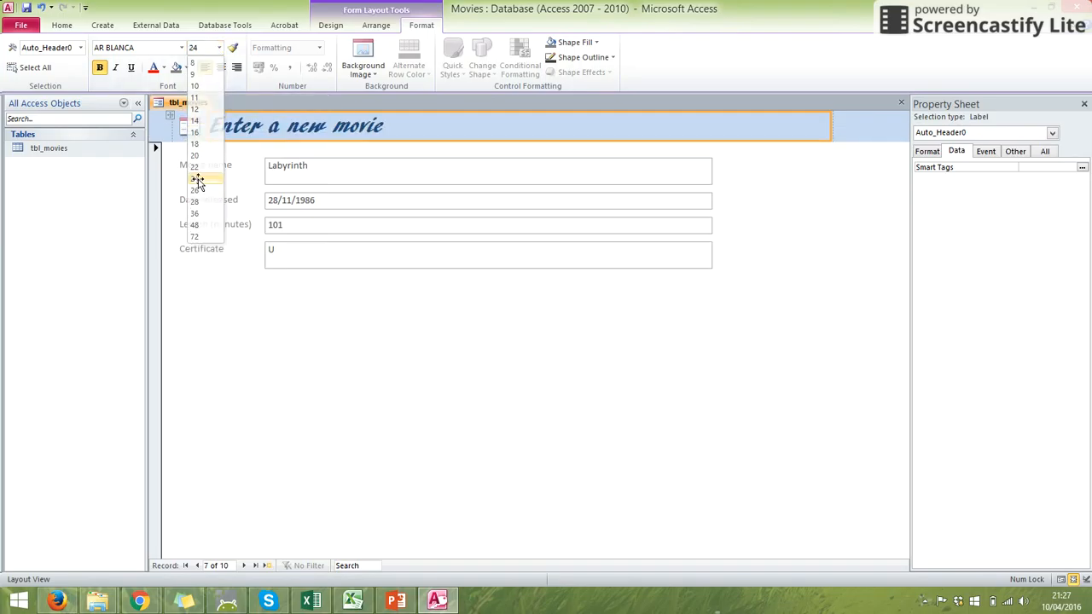
pyautogui.click(165, 68)
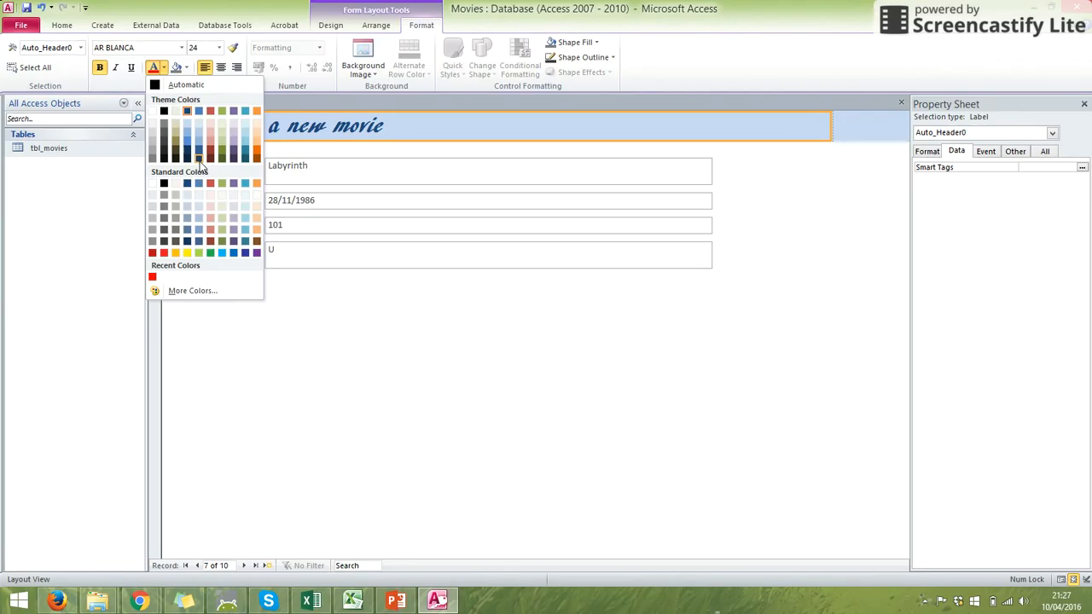
pyautogui.click(209, 254)
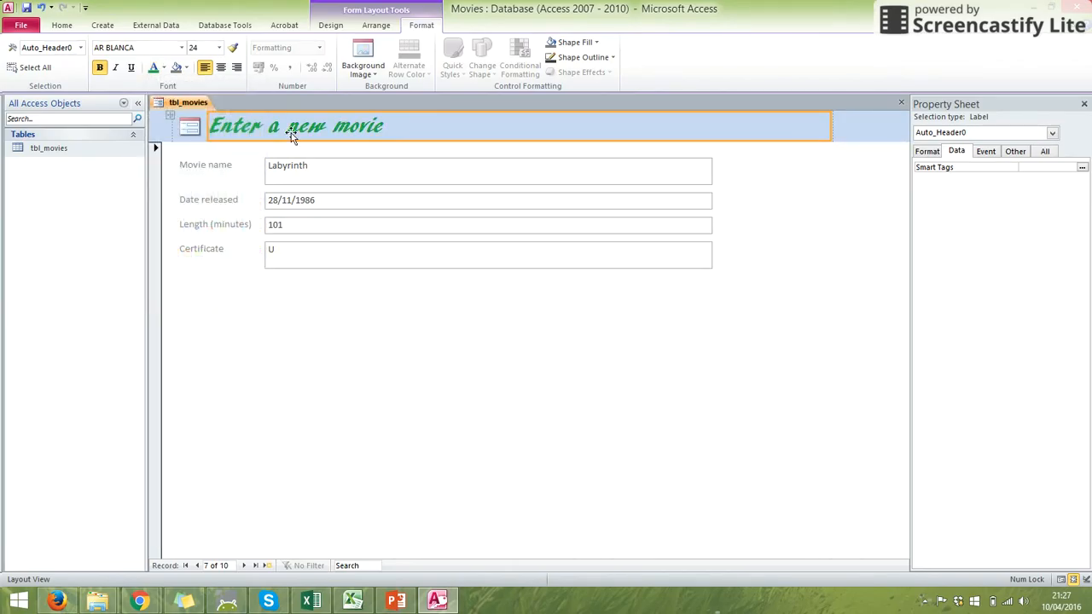
# Fill the background of the header title label with white.
pyautogui.click(187, 70)
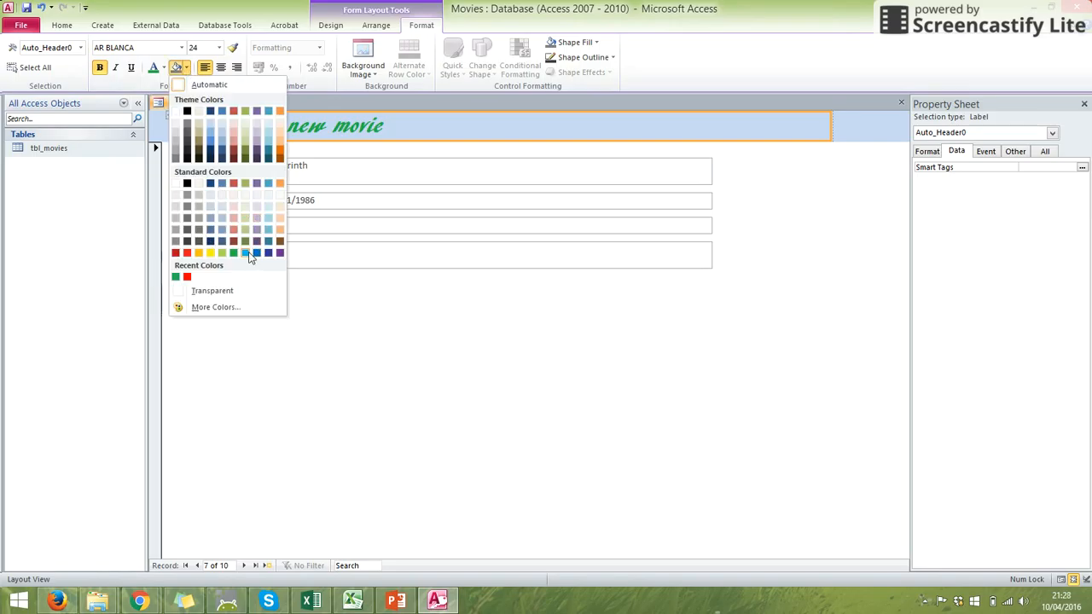
pyautogui.click(176, 184)
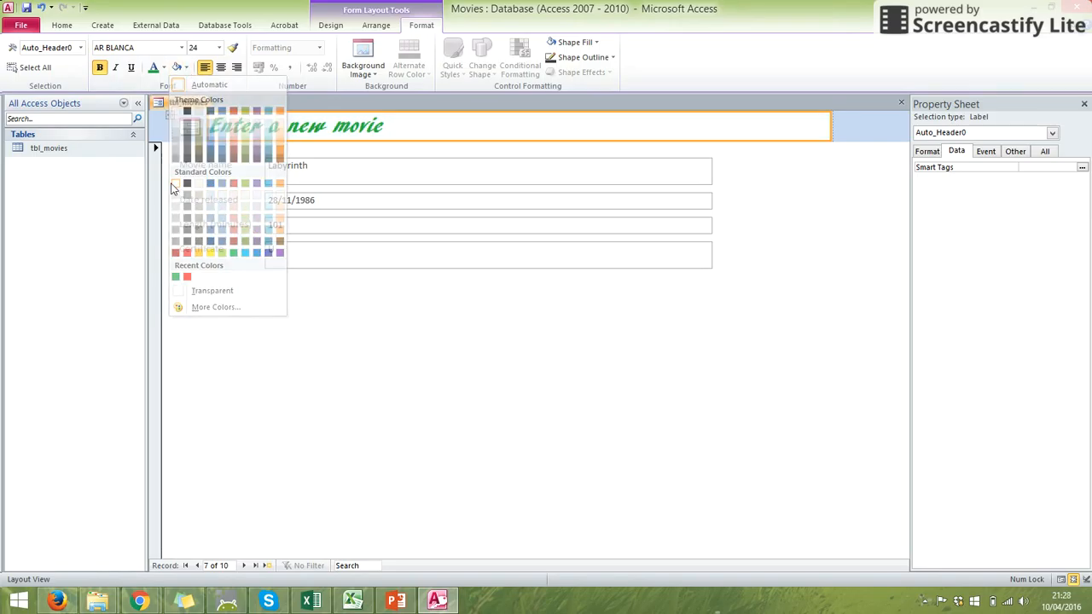
pyautogui.click(281, 303)
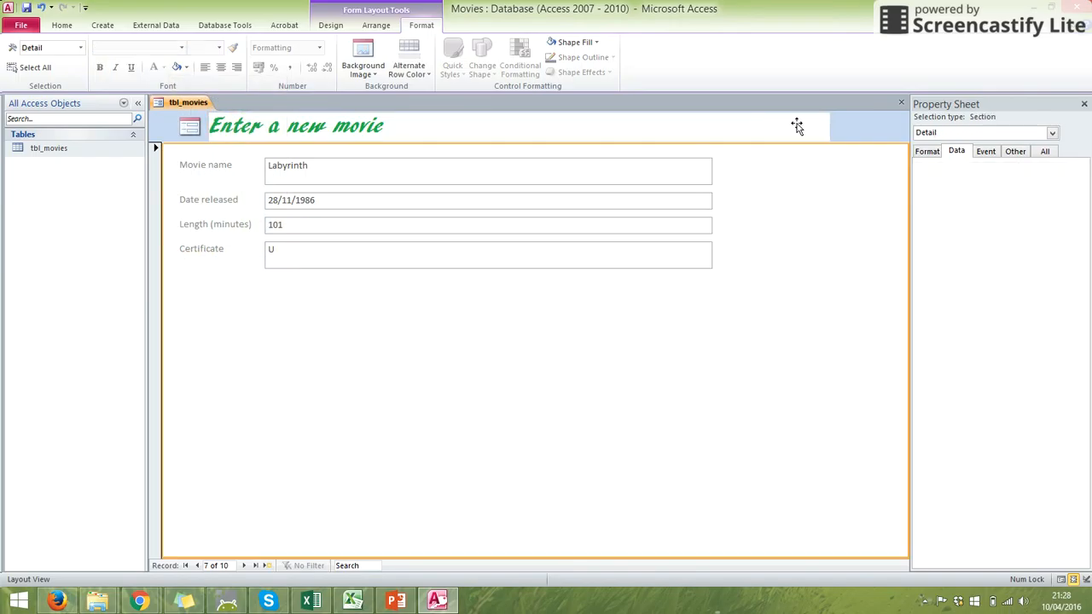
# Format the "Movie name" label in green, bold, with the AR BLANCA font.
pyautogui.click(209, 173)
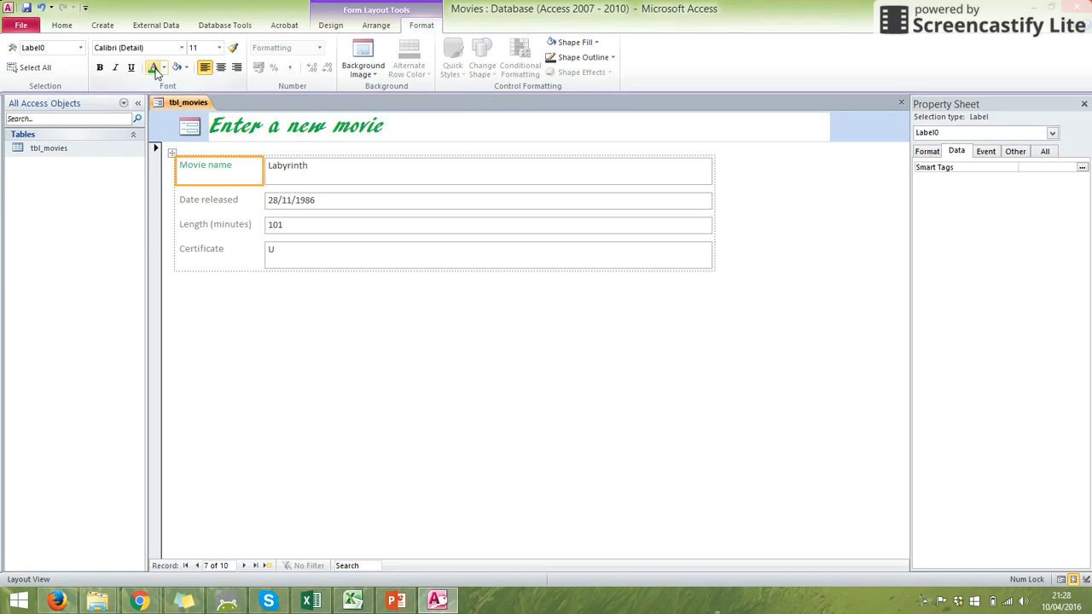
pyautogui.click(182, 47)
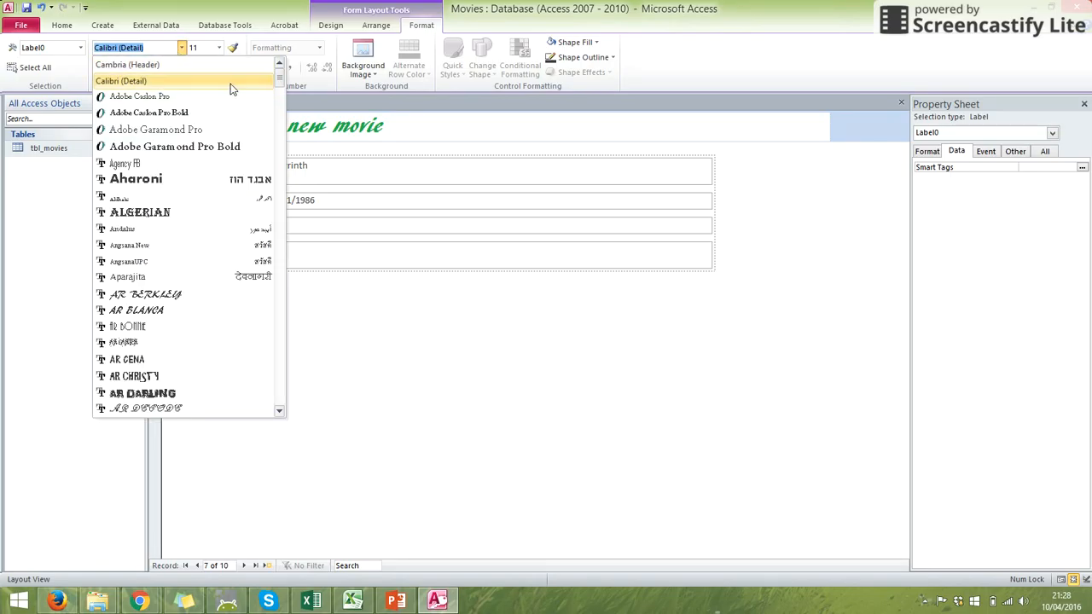
pyautogui.click(161, 311)
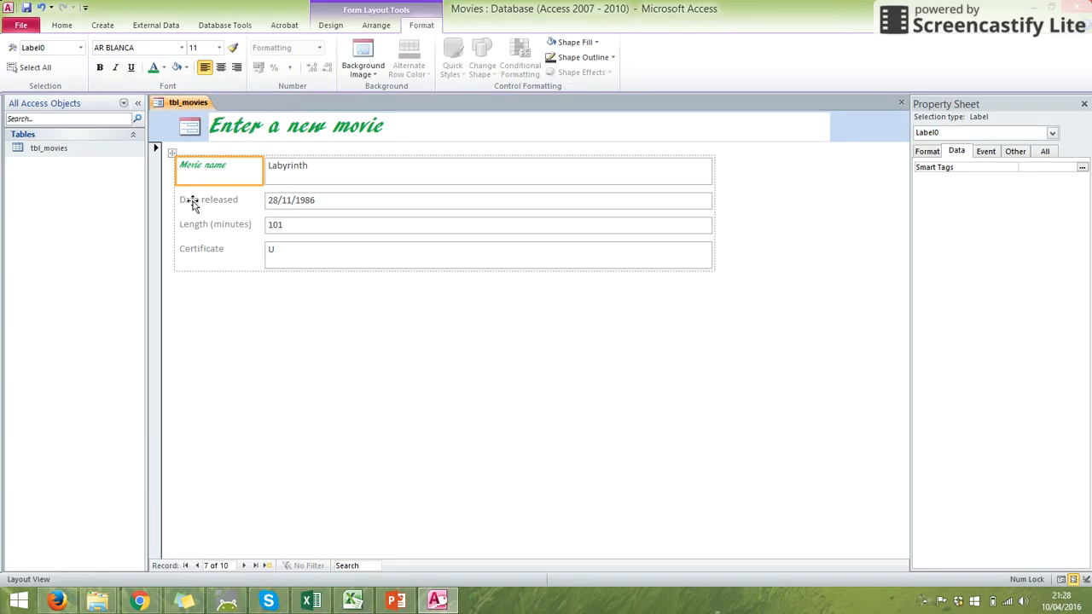
pyautogui.click(99, 67)
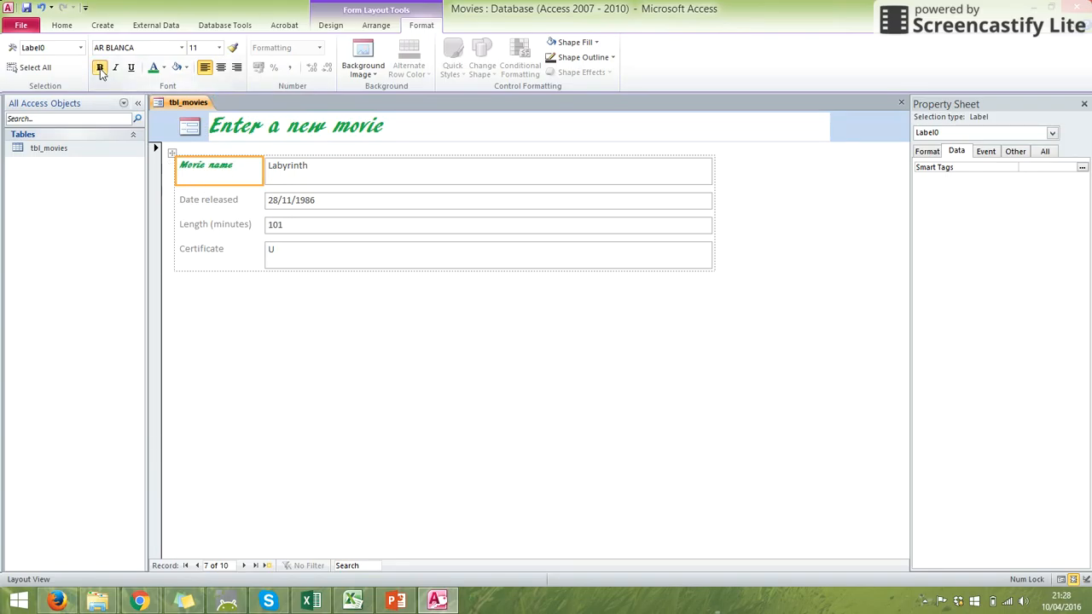
pyautogui.click(214, 200)
pyautogui.keyDown('shift'); pyautogui.click(211, 226); pyautogui.keyUp('shift')
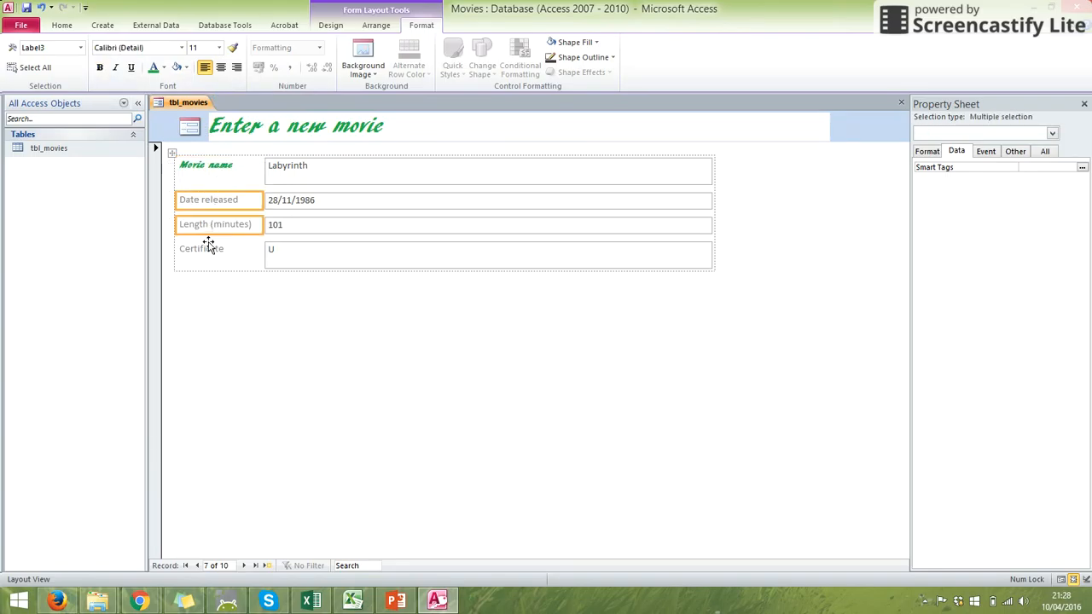
pyautogui.keyDown('shift'); pyautogui.click(207, 248); pyautogui.keyUp('shift')
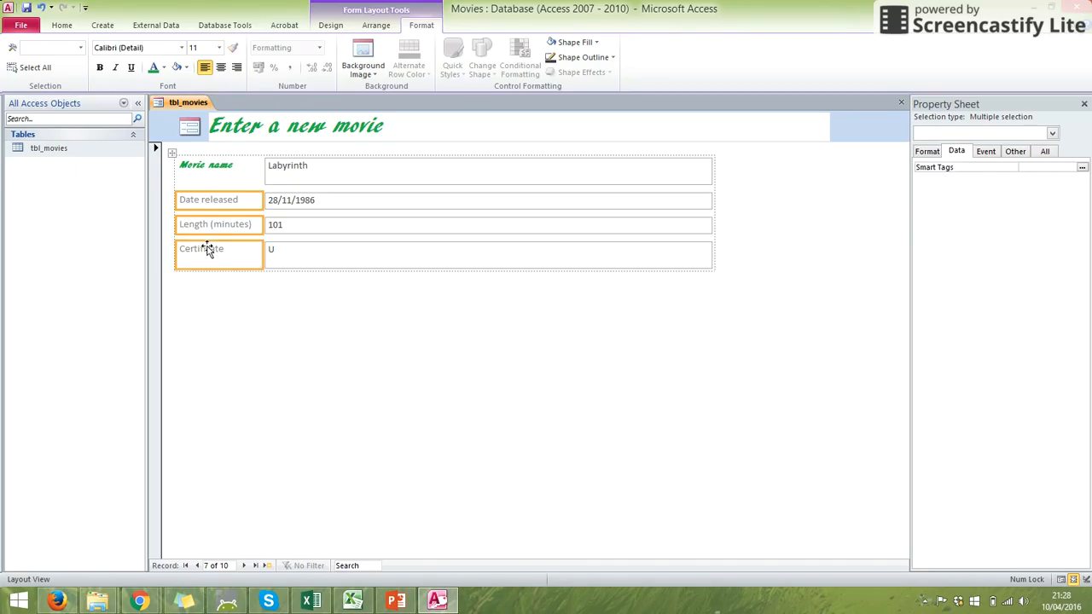
pyautogui.click(225, 314)
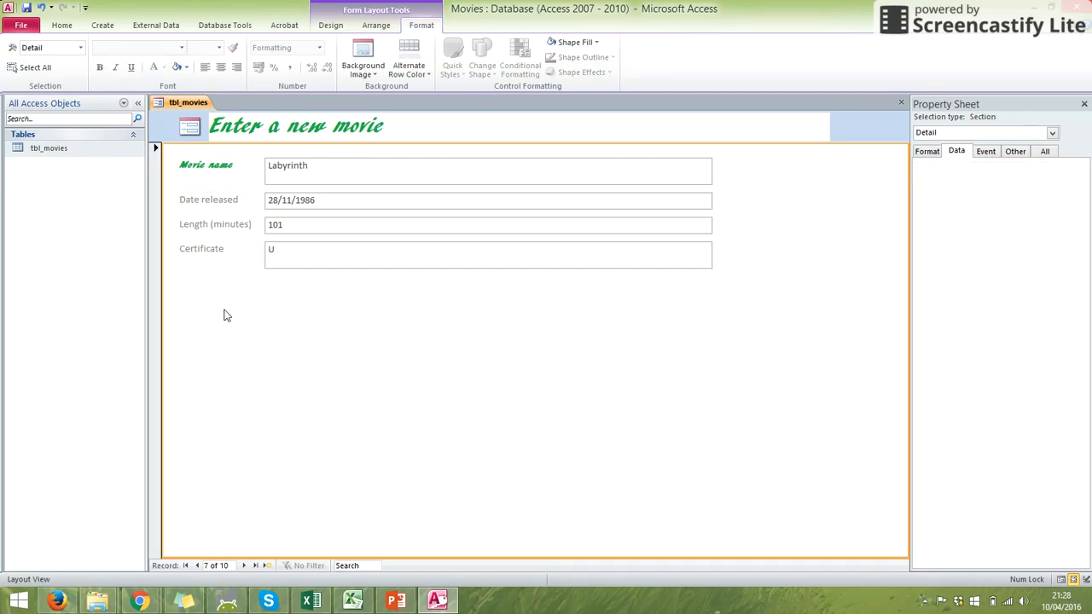
# Format the "Date released", "Length (minutes)" and "Certificate" labels together in green, bold, with the AR BLANCA font.
pyautogui.click(226, 203)
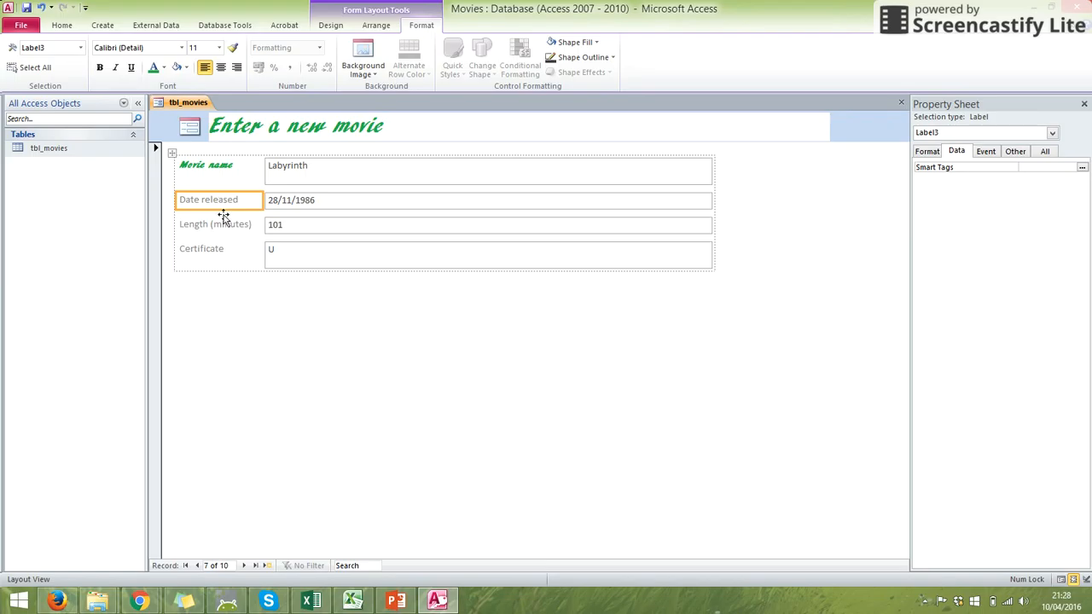
pyautogui.keyDown('shift'); pyautogui.click(217, 225); pyautogui.keyUp('shift')
pyautogui.keyDown('shift'); pyautogui.click(209, 249); pyautogui.keyUp('shift')
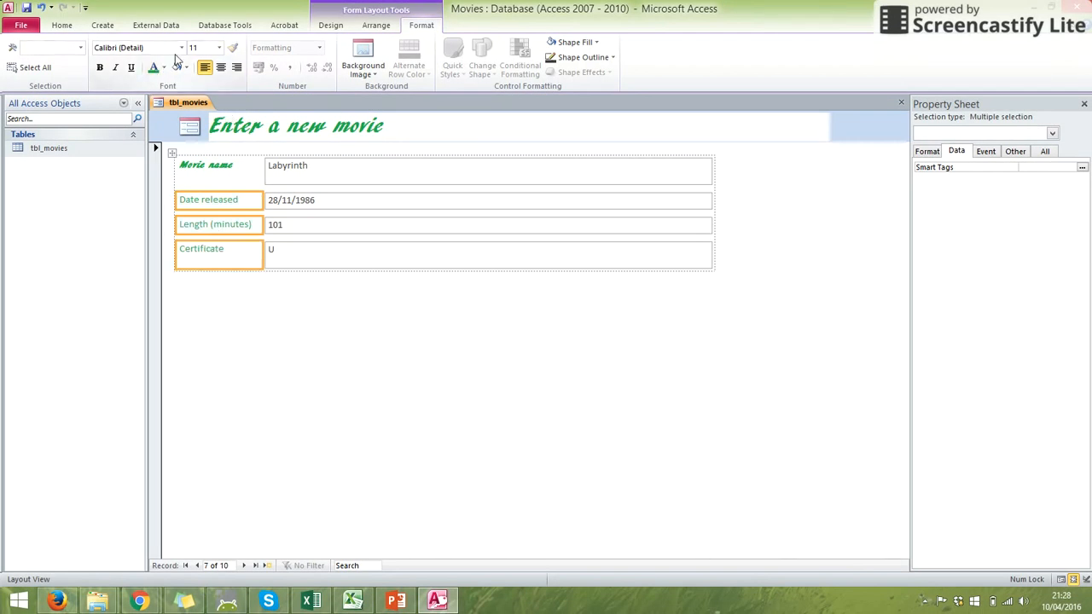
pyautogui.click(99, 68)
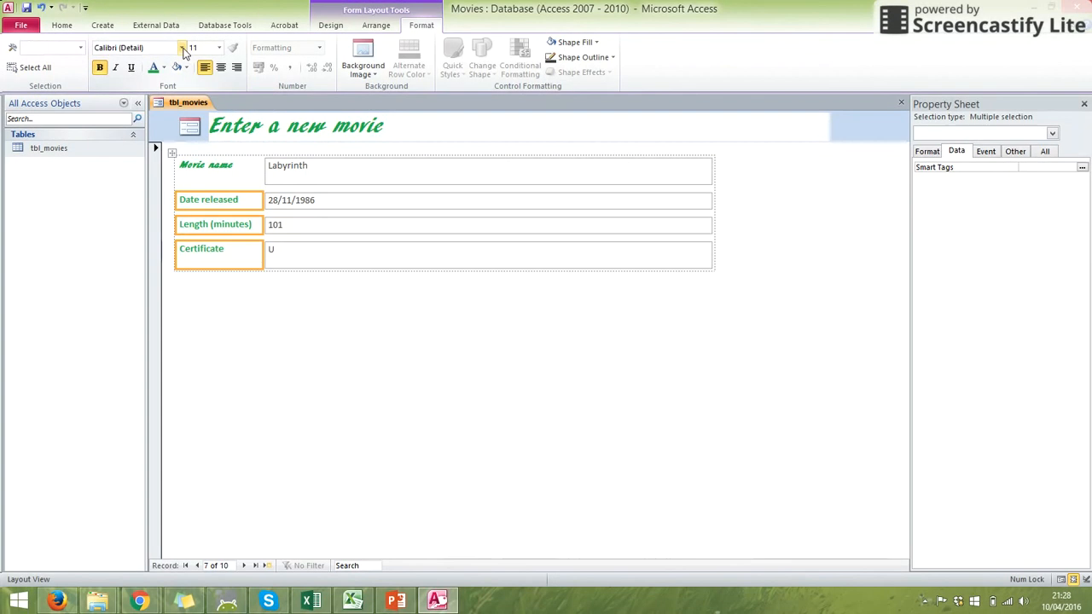
pyautogui.click(182, 48)
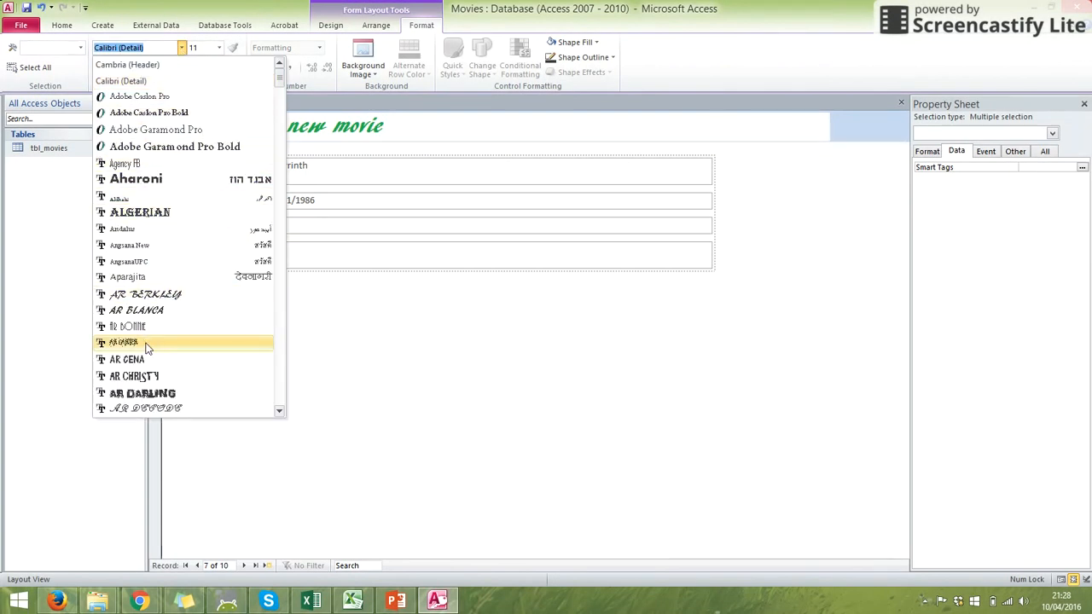
pyautogui.click(174, 310)
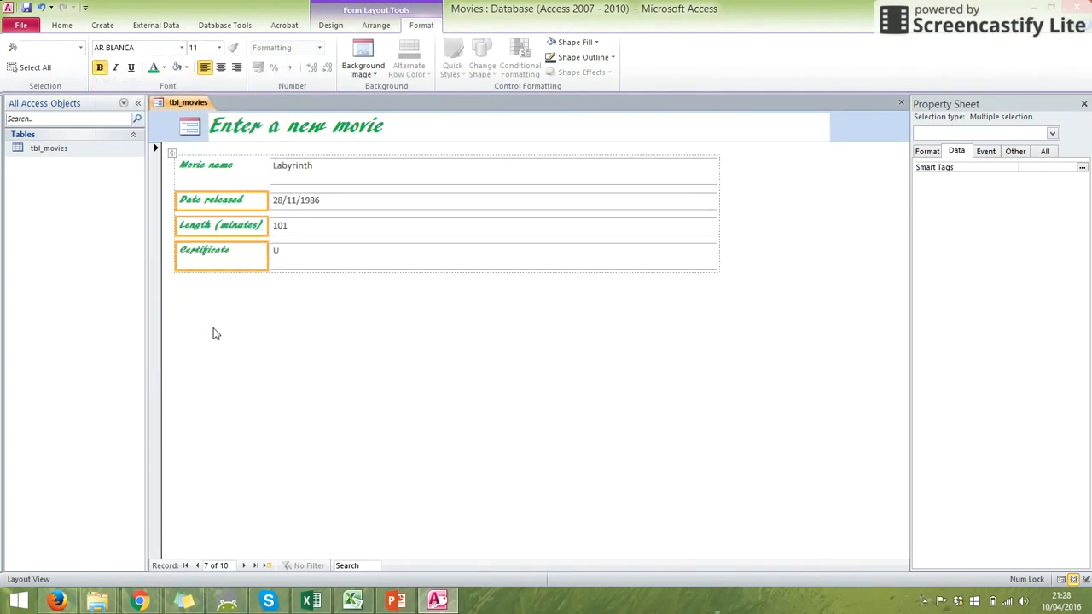
pyautogui.click(261, 365)
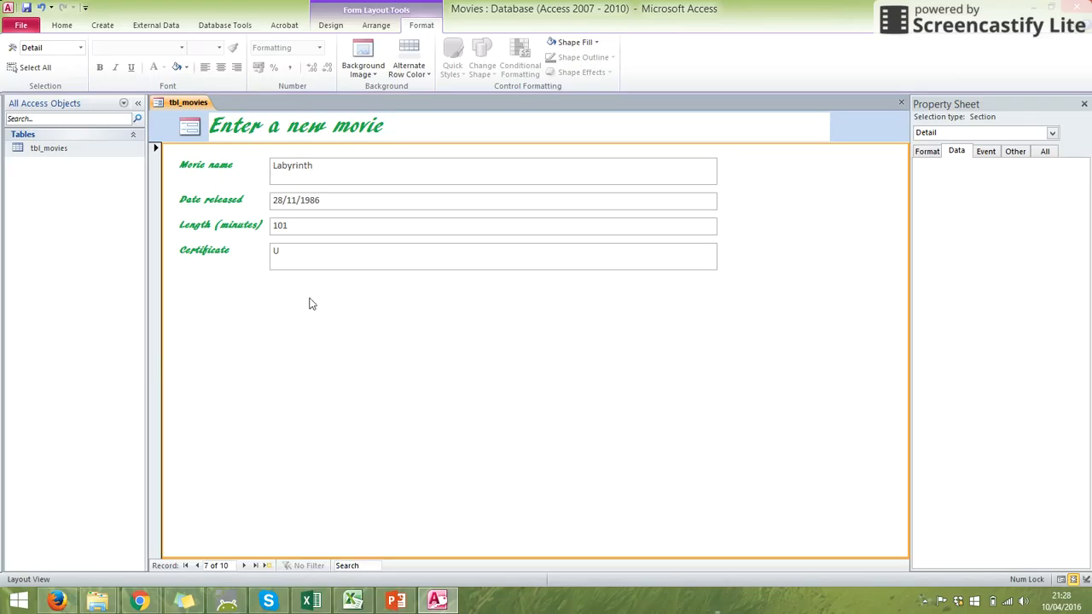
# Fill the form's header section and its title label with the same yellow background.
pyautogui.click(161, 127)
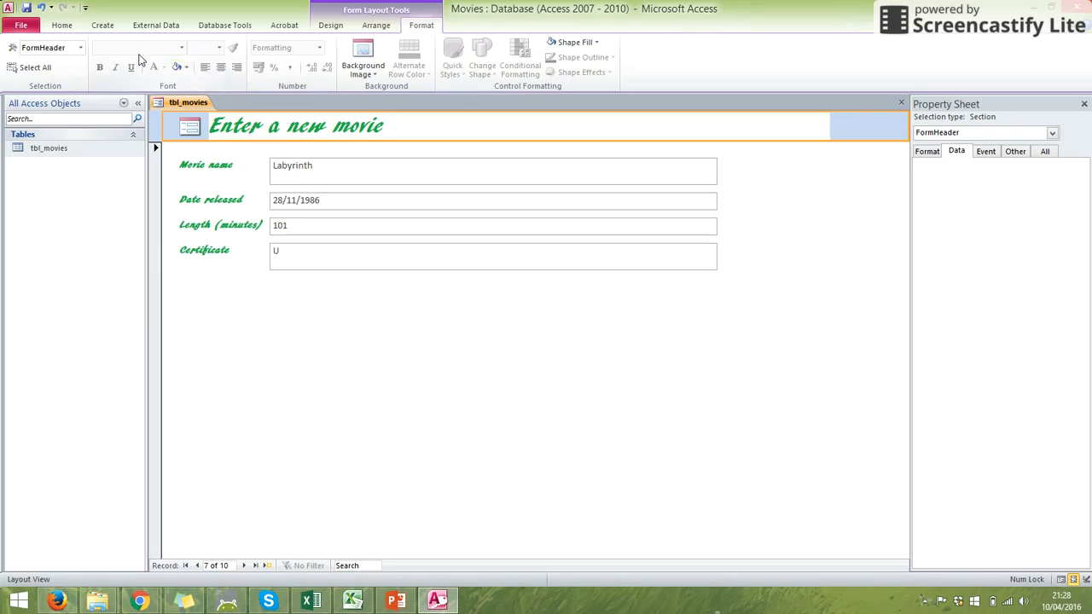
pyautogui.click(187, 68)
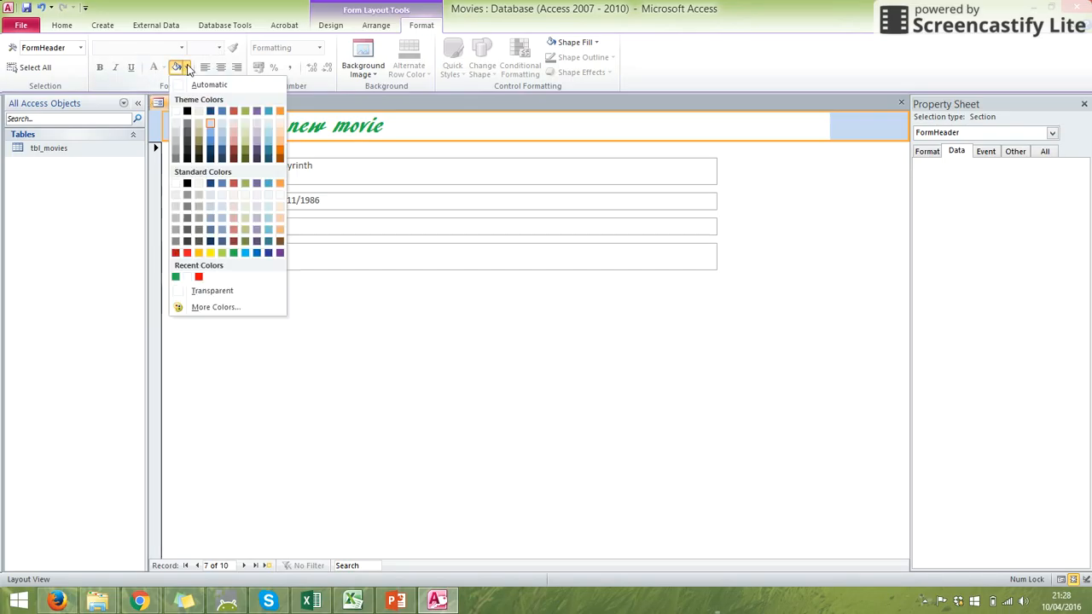
pyautogui.click(210, 254)
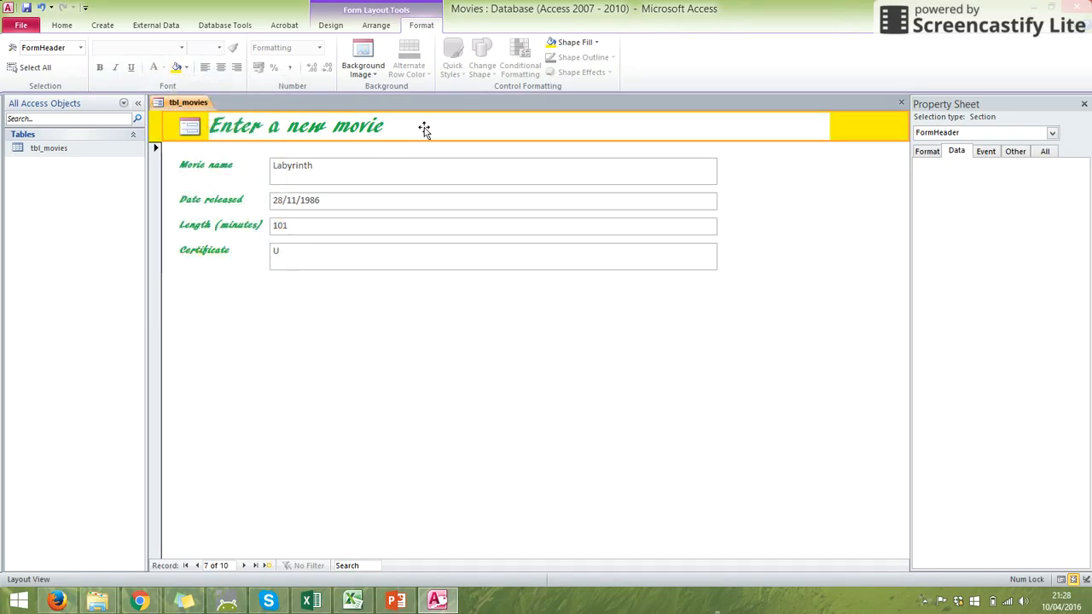
pyautogui.click(421, 129)
pyautogui.click(177, 67)
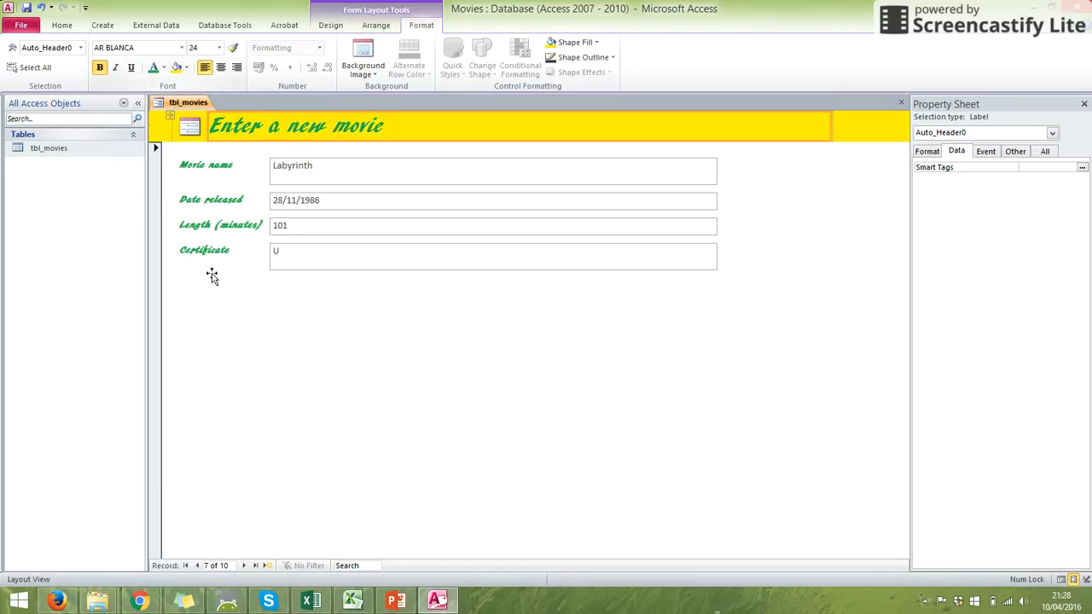
pyautogui.click(253, 334)
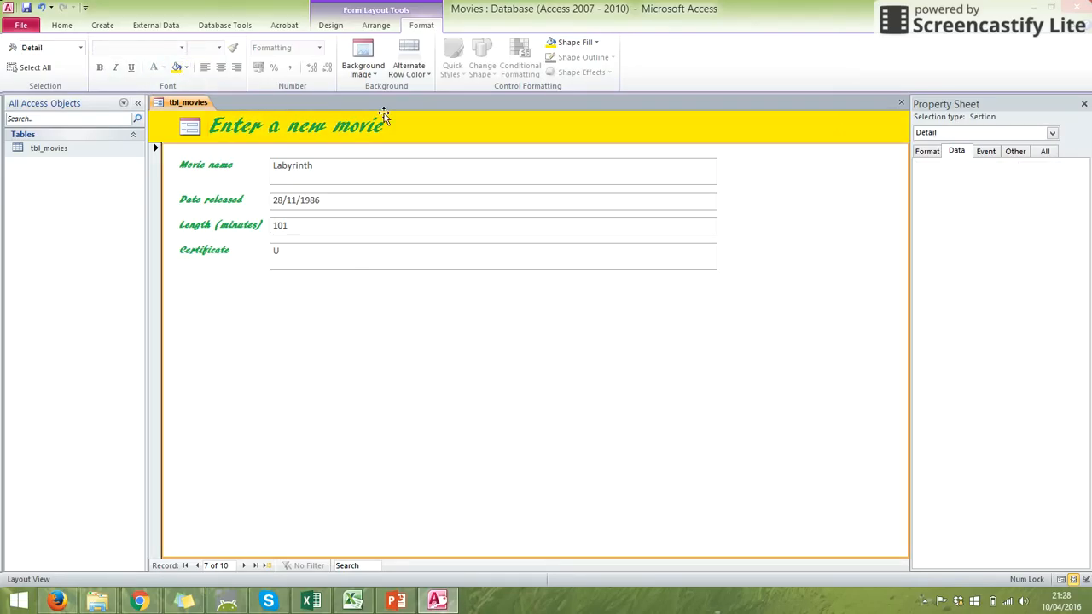
# Fill the form's Detail section, behind the movie fields, with a light orange background.
pyautogui.click(146, 274)
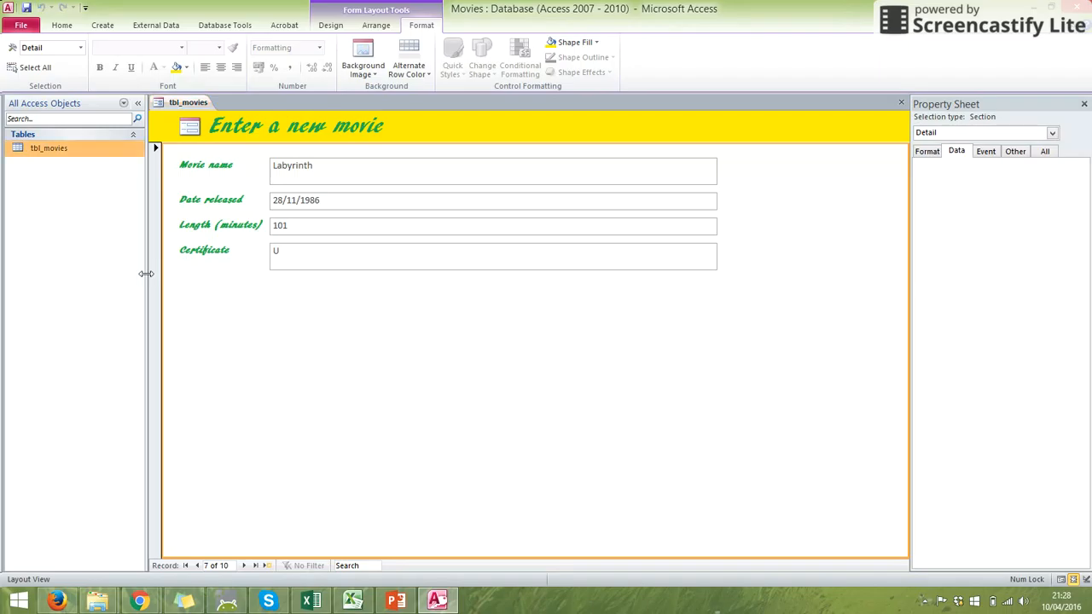
pyautogui.click(153, 278)
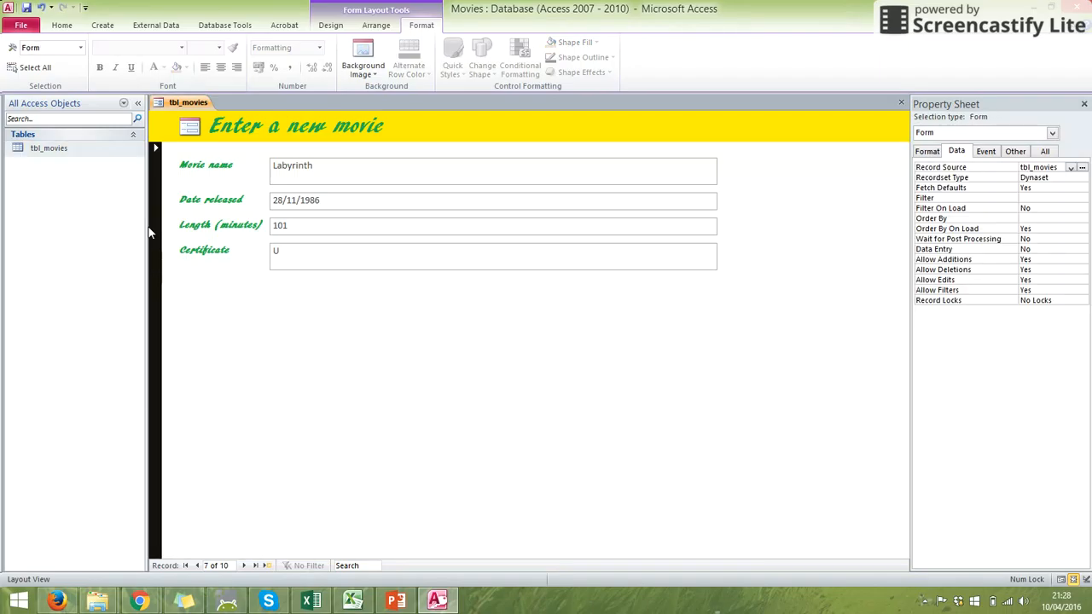
pyautogui.click(180, 290)
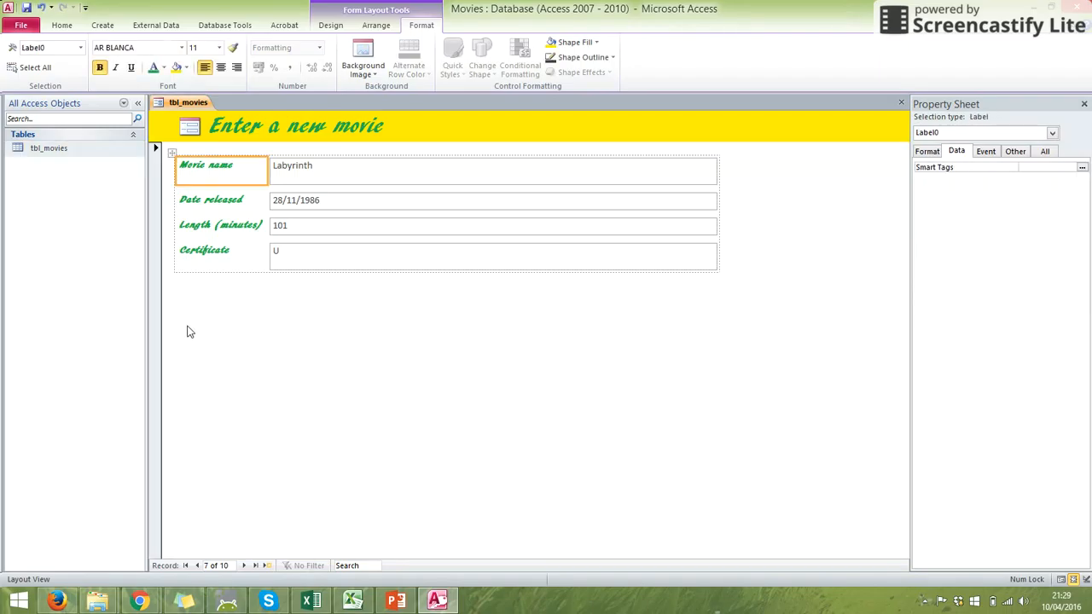
pyautogui.click(194, 272)
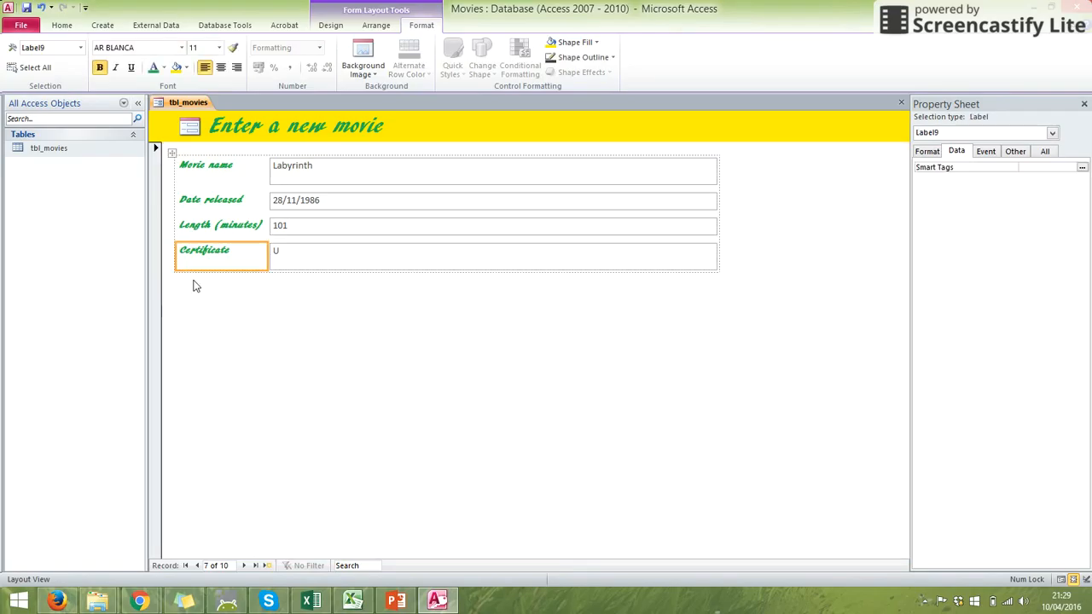
pyautogui.click(192, 293)
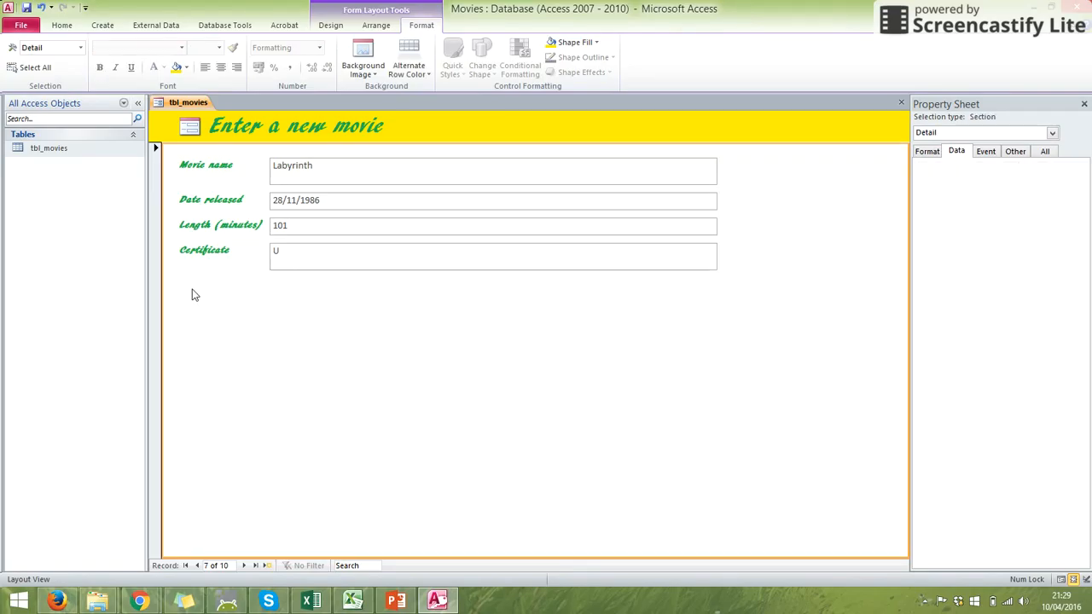
pyautogui.click(186, 67)
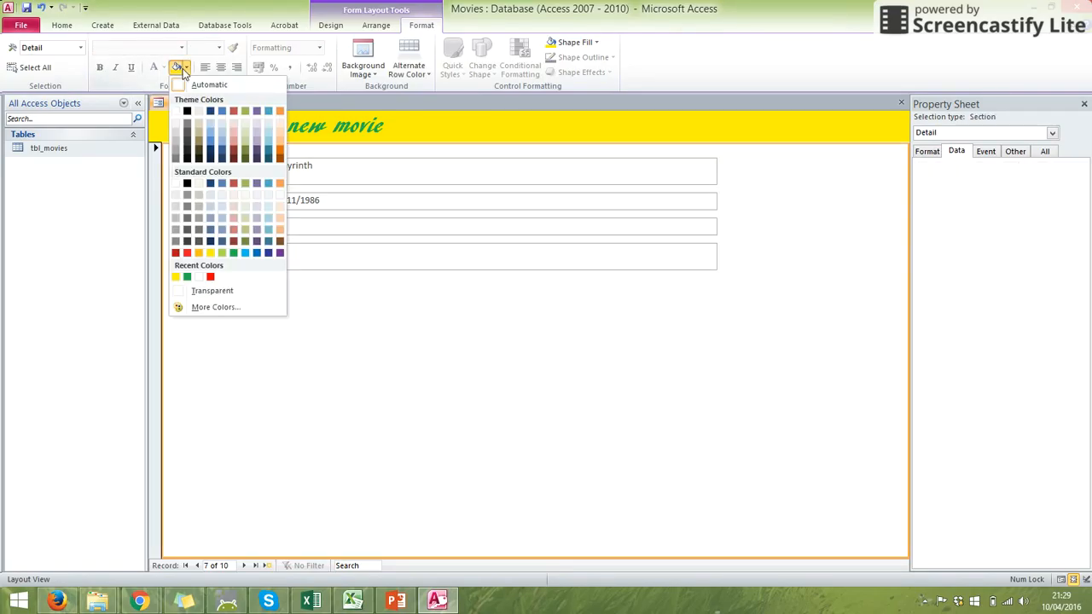
pyautogui.click(279, 207)
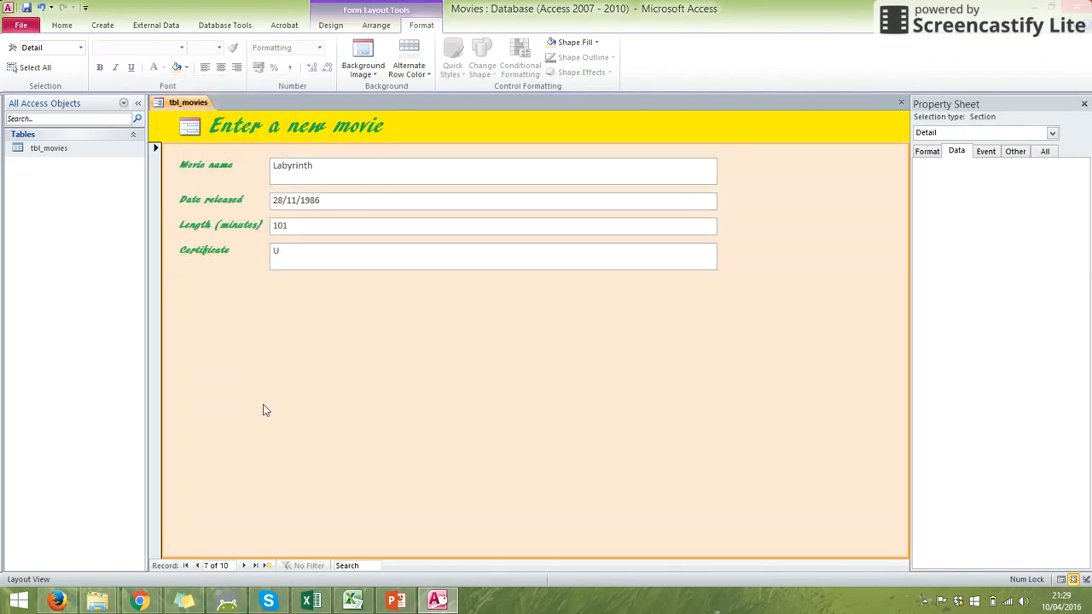
pyautogui.click(394, 265)
pyautogui.click(421, 386)
# Step forward and back between neighbouring movie records in the form, then go to a new blank record.
pyautogui.click(243, 566)
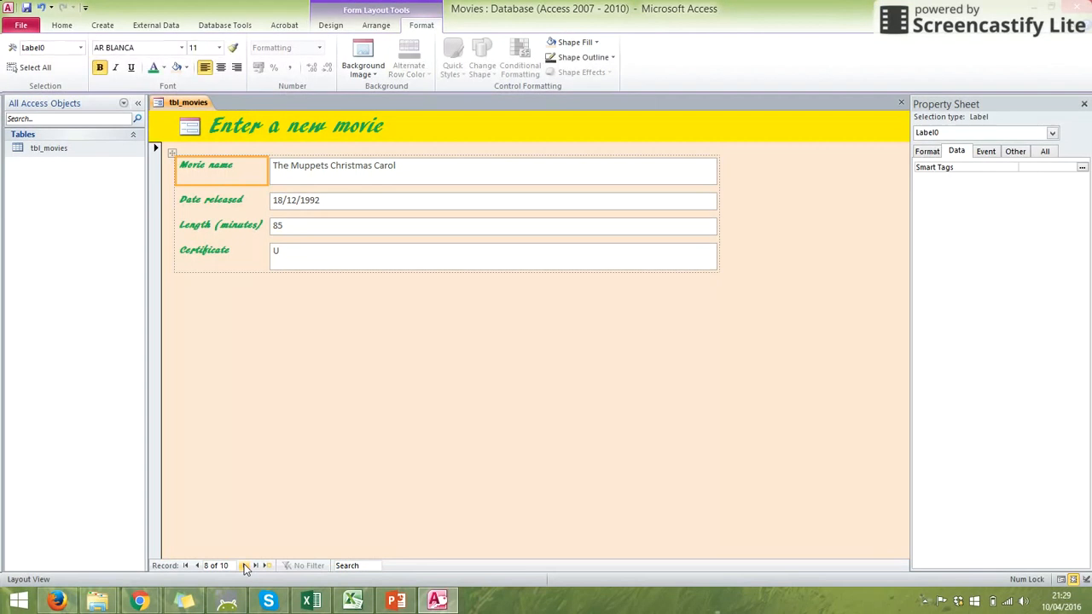
pyautogui.click(196, 565)
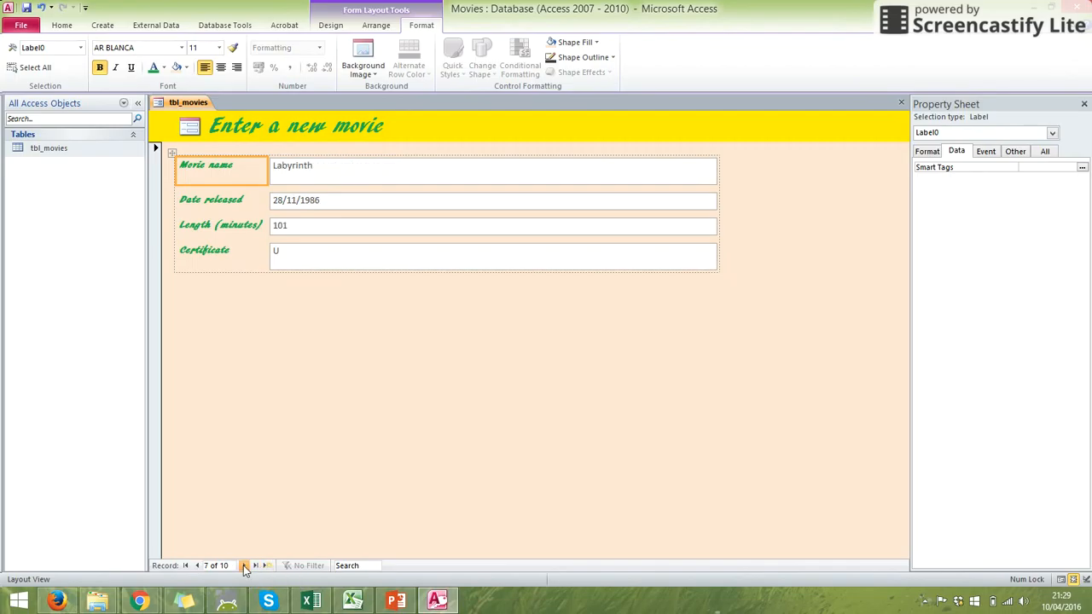
pyautogui.click(244, 565)
pyautogui.click(196, 566)
pyautogui.click(266, 566)
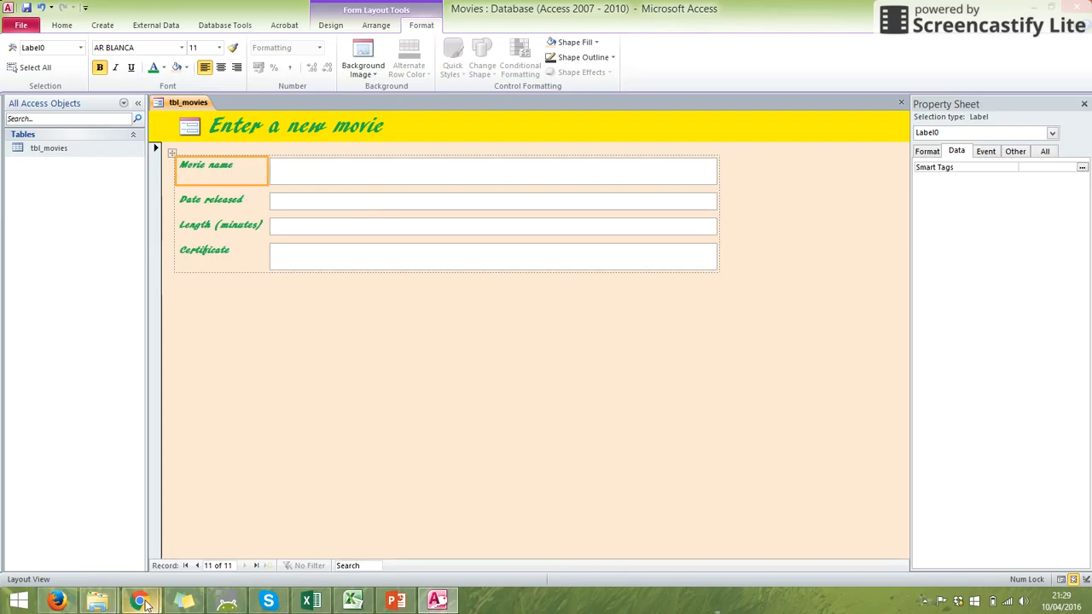
pyautogui.moveTo(143, 602)
pyautogui.click(120, 530)
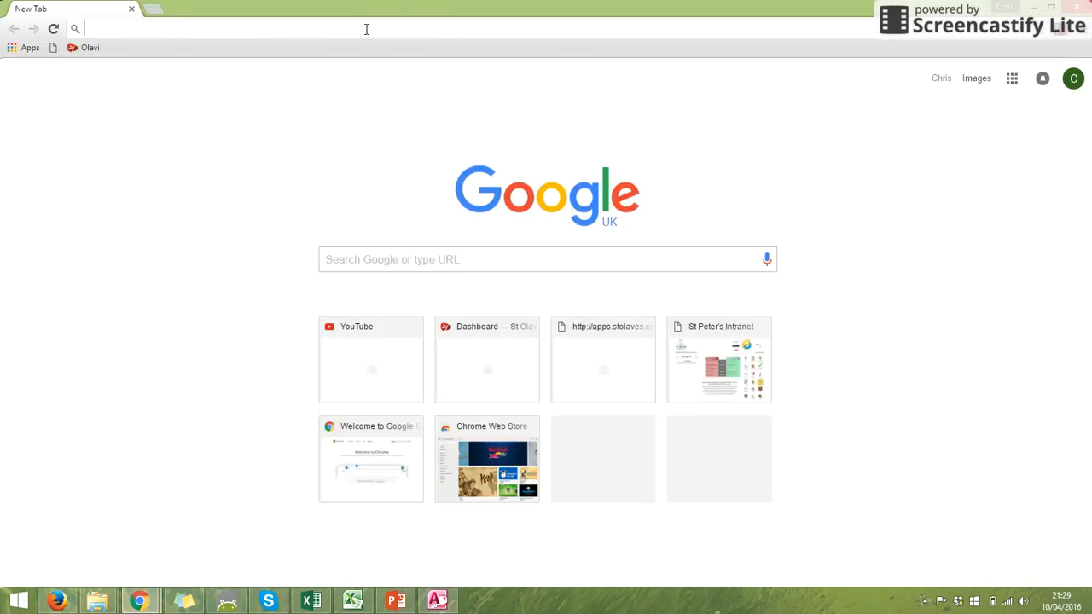
pyautogui.write('www.imd')
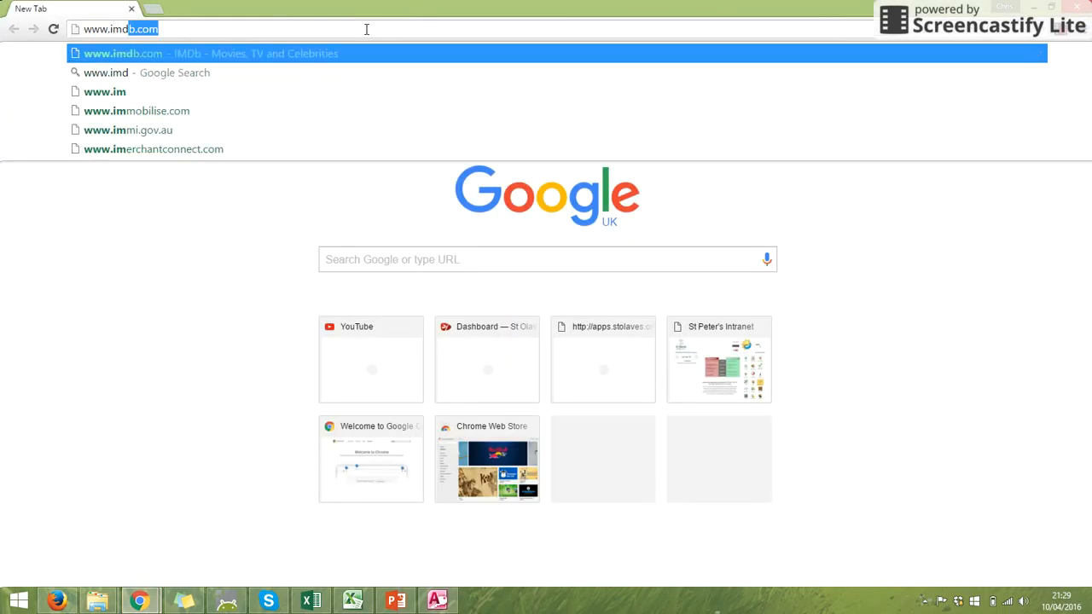
pyautogui.write('b.c')
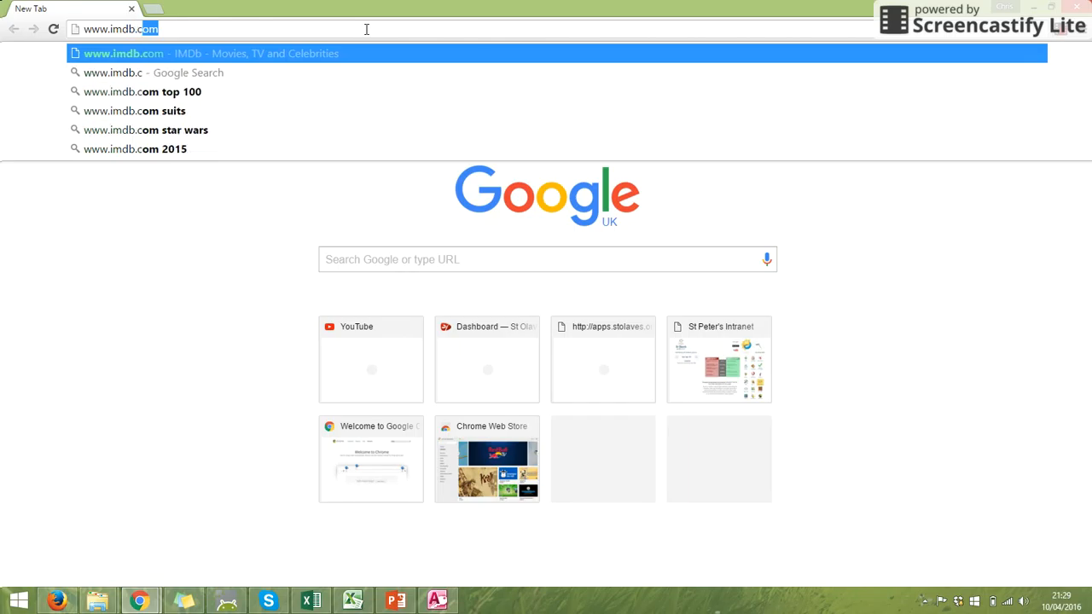
pyautogui.write('o.uk')
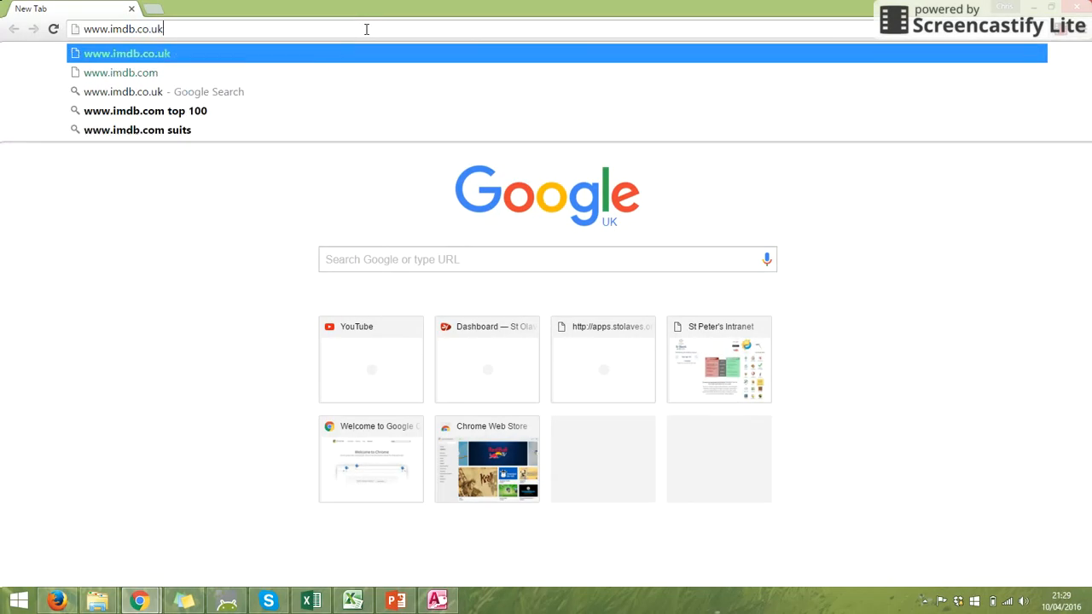
pyautogui.press('Return')
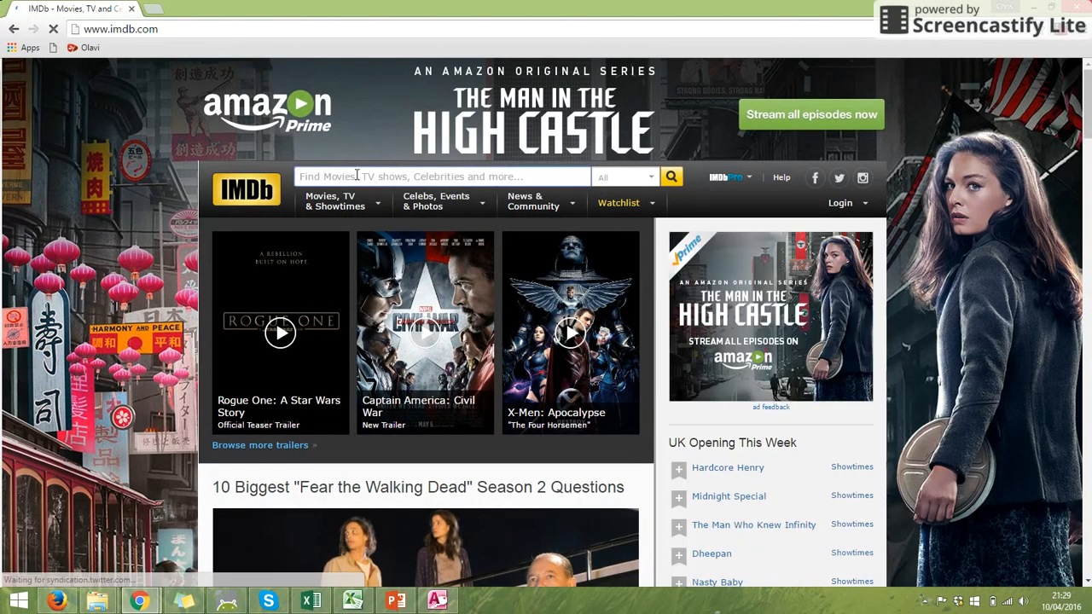
# Search IMDb for "india" and open the page for Indiana Jones and the Temple of Doom (1984).
pyautogui.moveTo(359, 191)
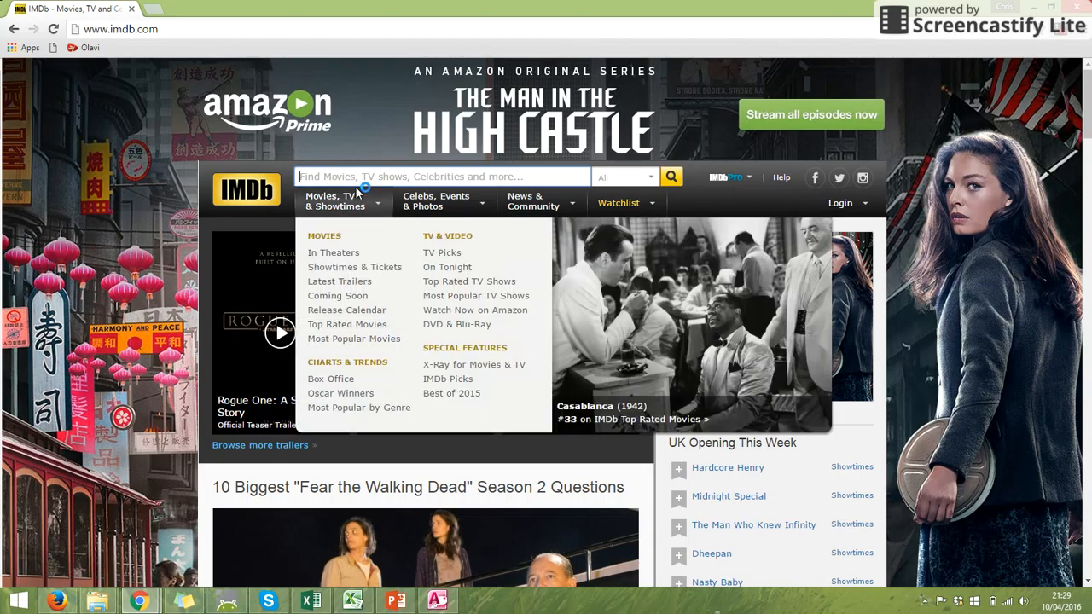
pyautogui.write('india')
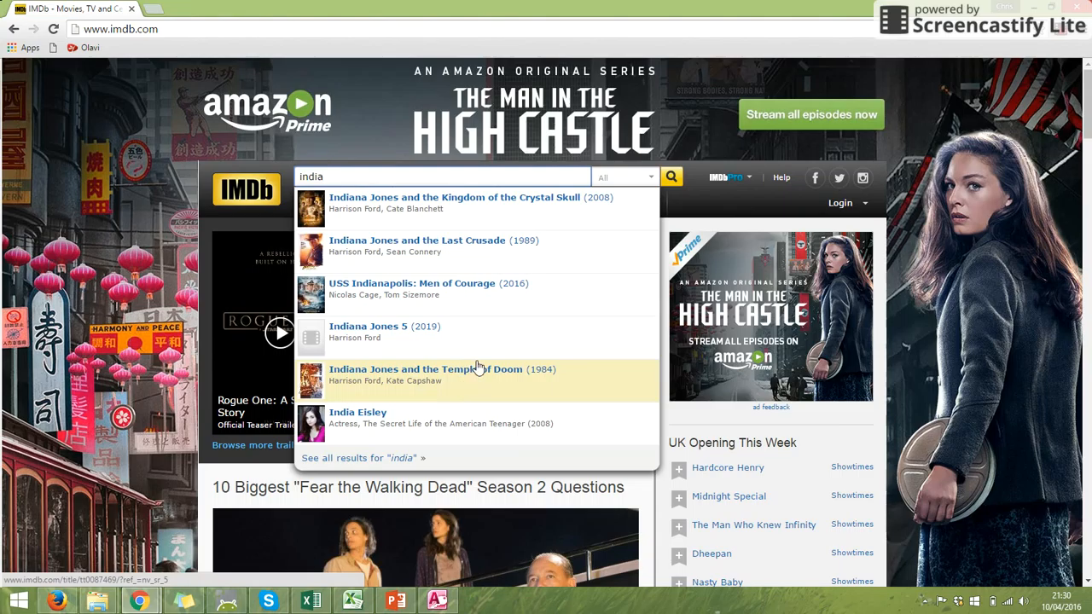
pyautogui.click(469, 382)
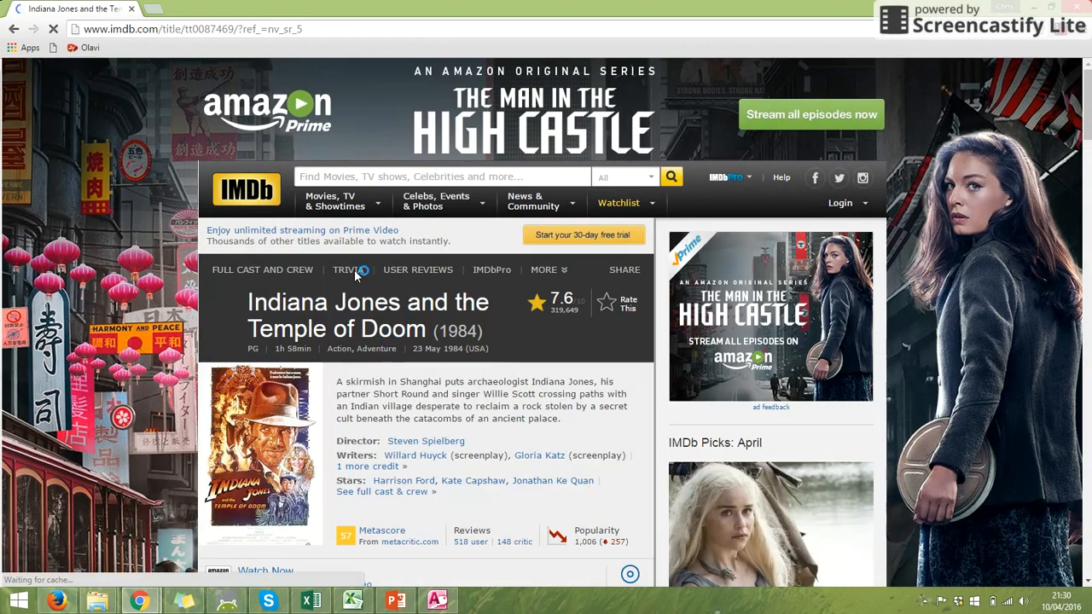
# Switch back to Access, put the form in Form View and enter "Indian Jones and the Temple of Doom" as the movie name.
pyautogui.click(436, 601)
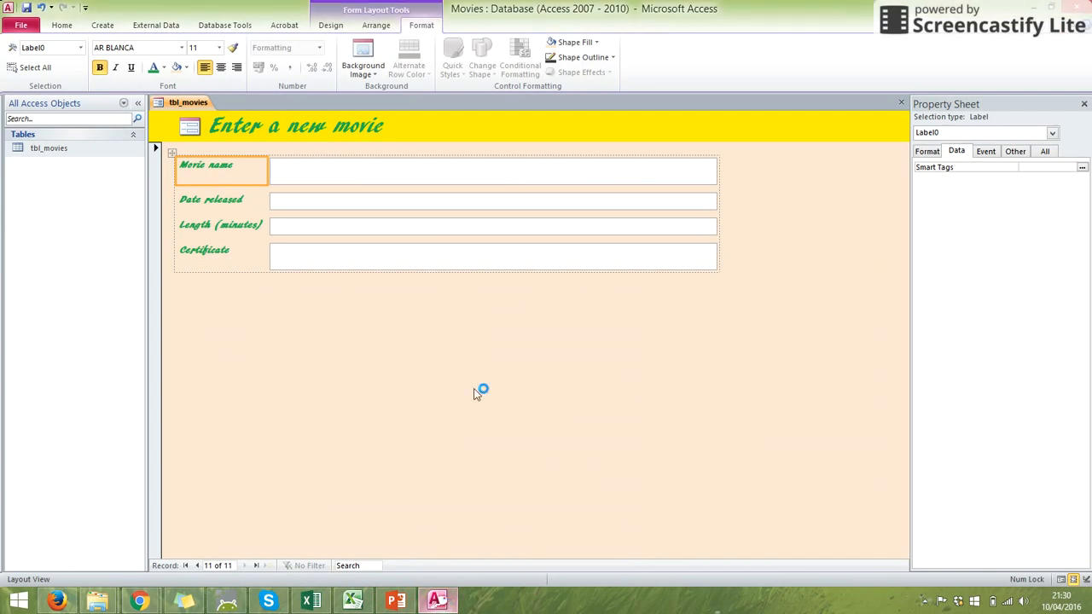
pyautogui.click(345, 178)
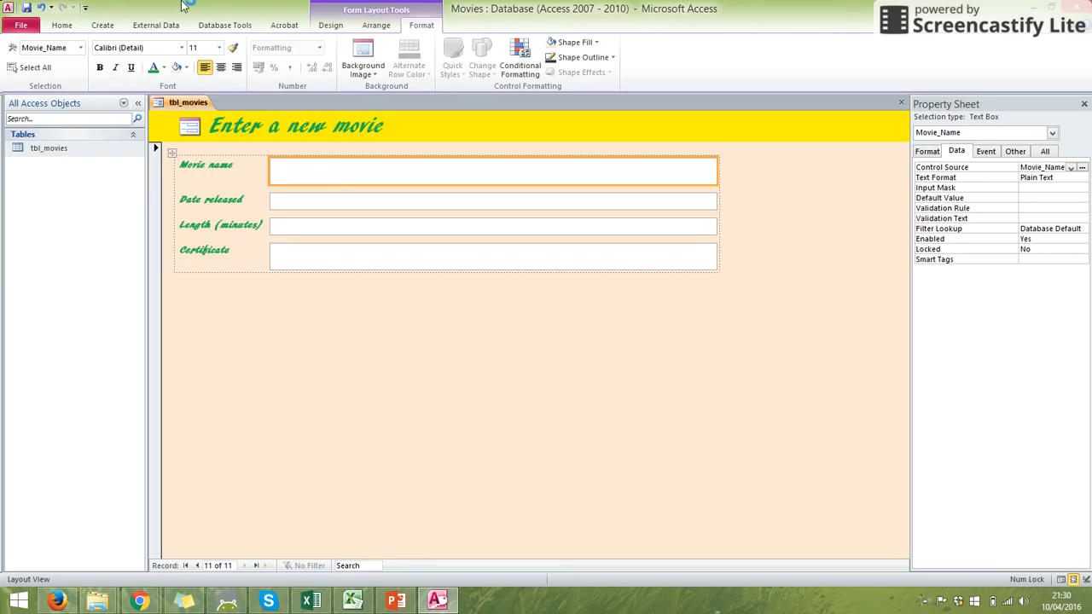
pyautogui.click(329, 25)
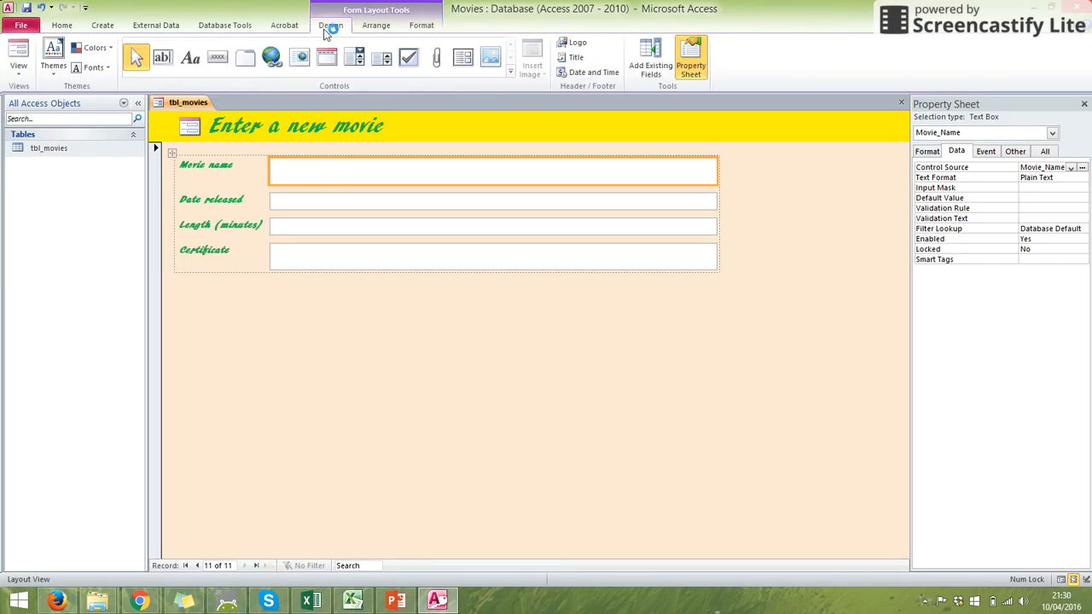
pyautogui.click(15, 72)
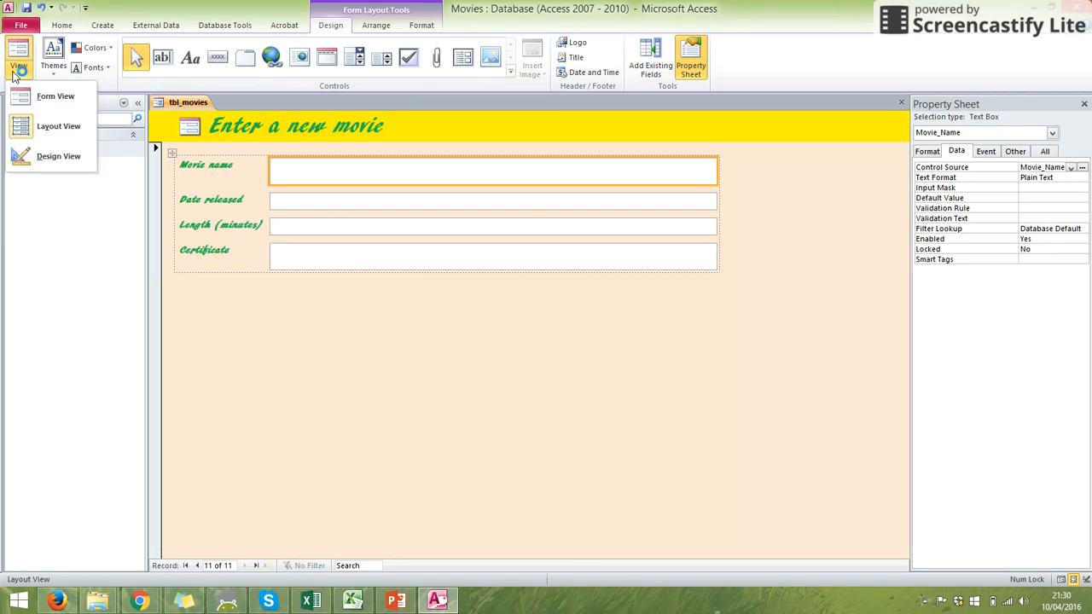
pyautogui.click(73, 90)
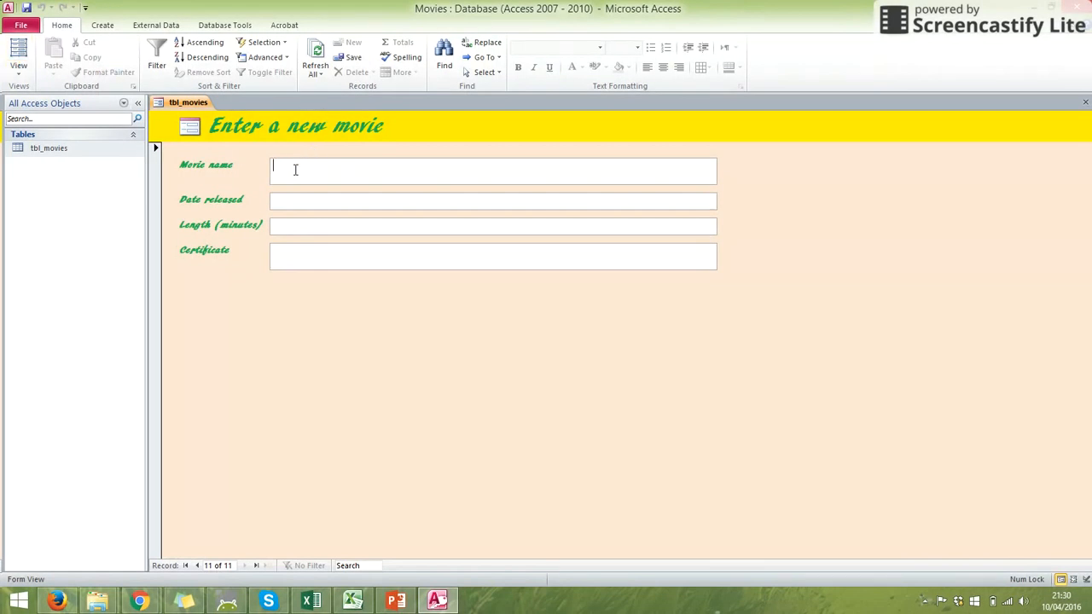
pyautogui.write('Indian Jones and the Temple of Doom')
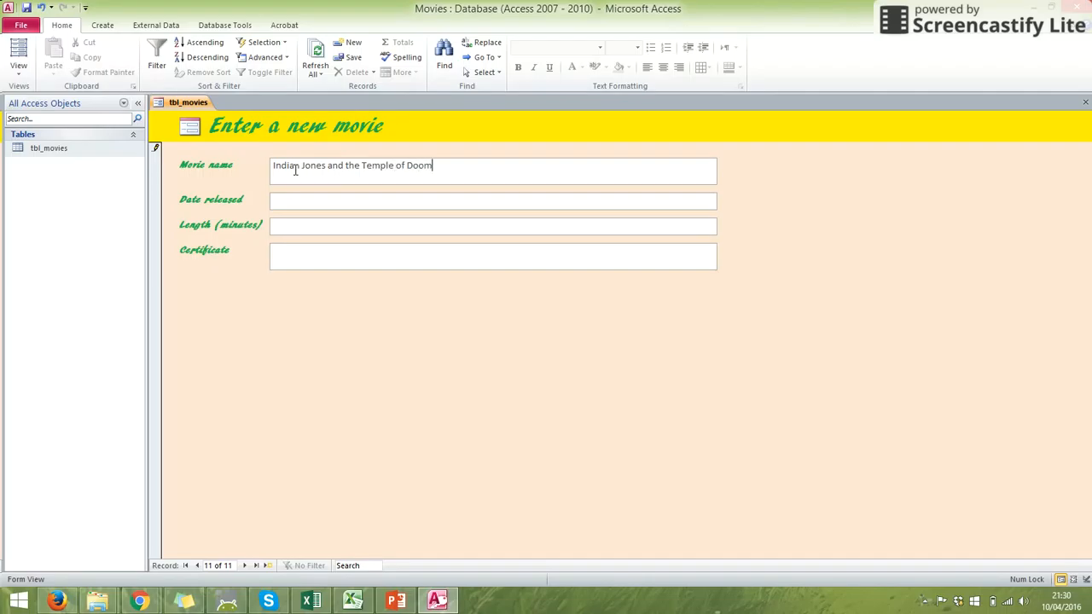
# Switch the form to Layout View and return it to Form View.
pyautogui.click(18, 68)
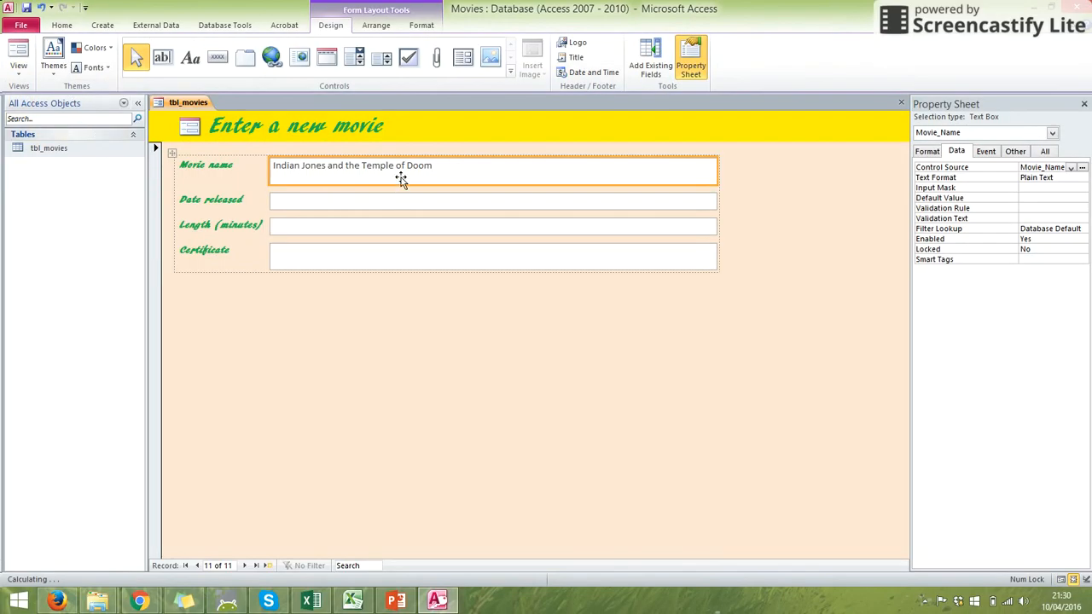
pyautogui.click(18, 68)
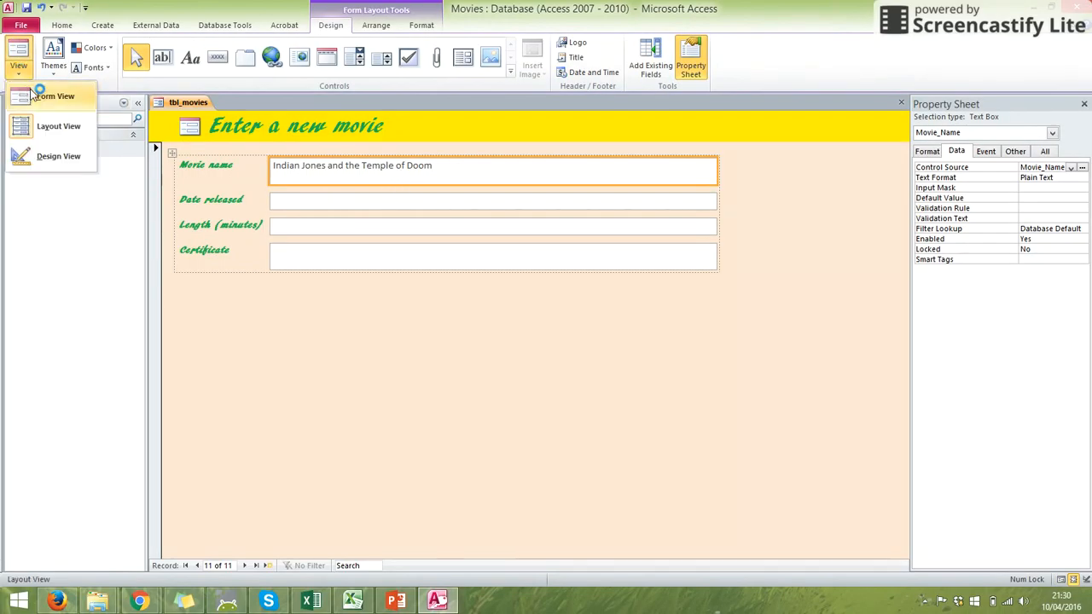
pyautogui.click(36, 94)
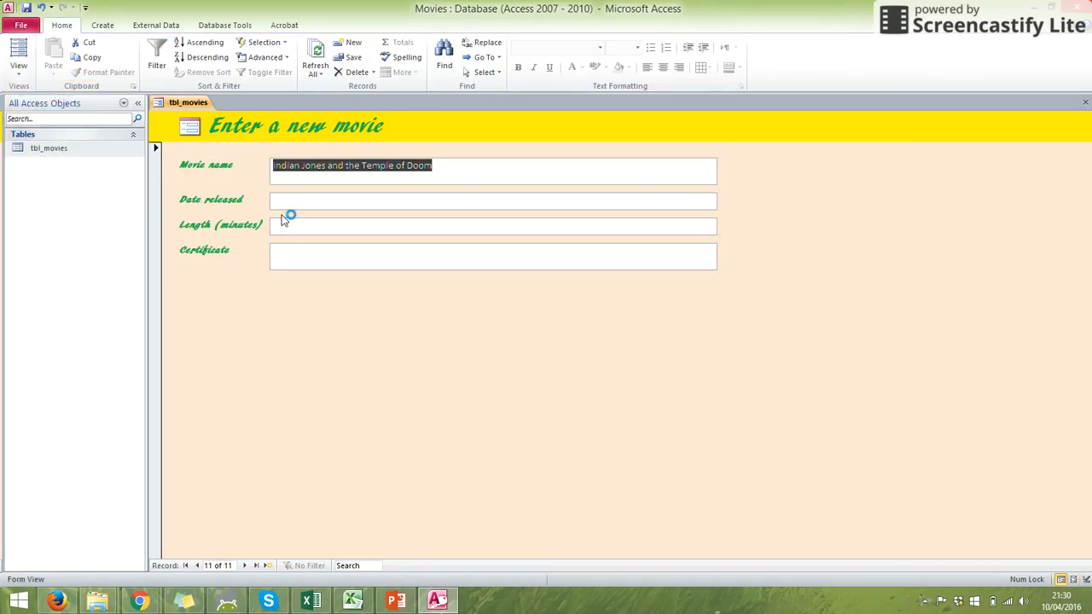
# Check the film's release date on its IMDb page in Chrome, and enter 24/05/1984 as the date released in the Access form.
pyautogui.click(302, 204)
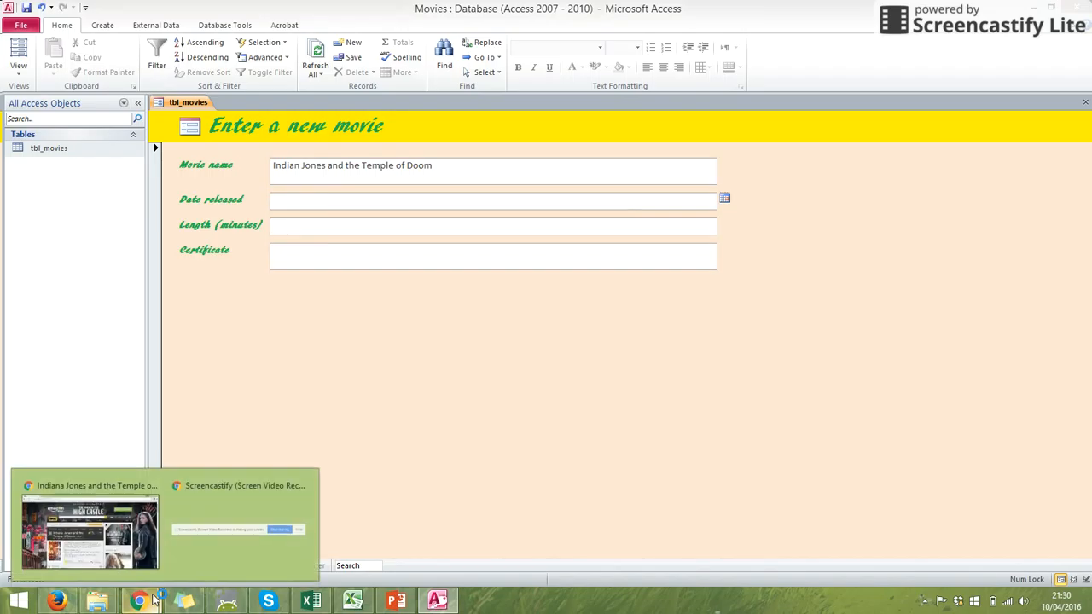
pyautogui.moveTo(131, 600)
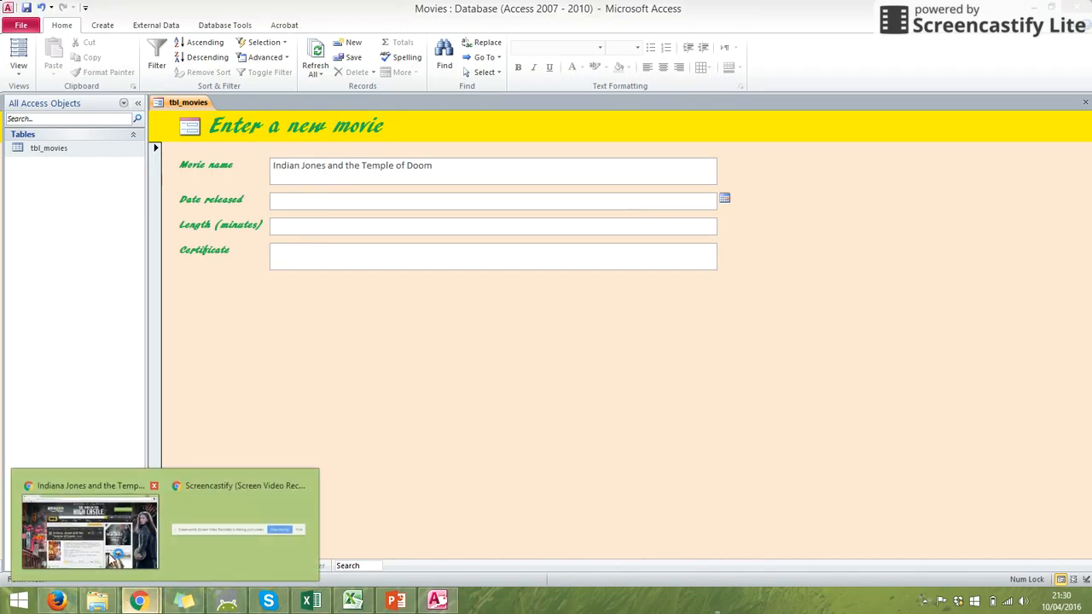
pyautogui.click(107, 542)
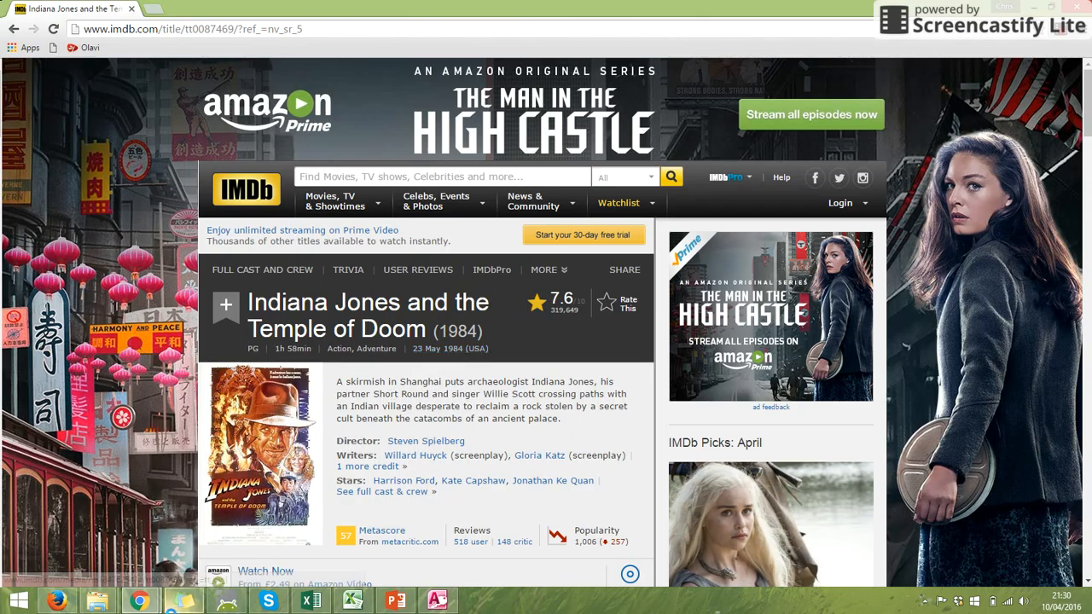
pyautogui.click(437, 600)
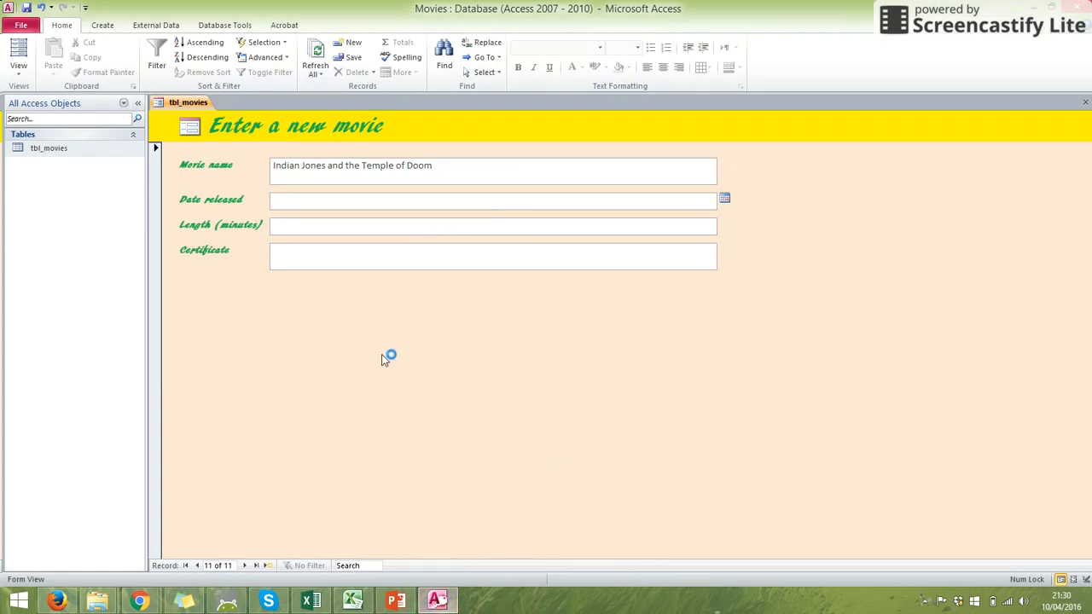
pyautogui.write('24/05/1984')
# Check the film's details in Chrome again, and enter certificate PG and a length of 118 minutes in the Access form.
pyautogui.moveTo(139, 601)
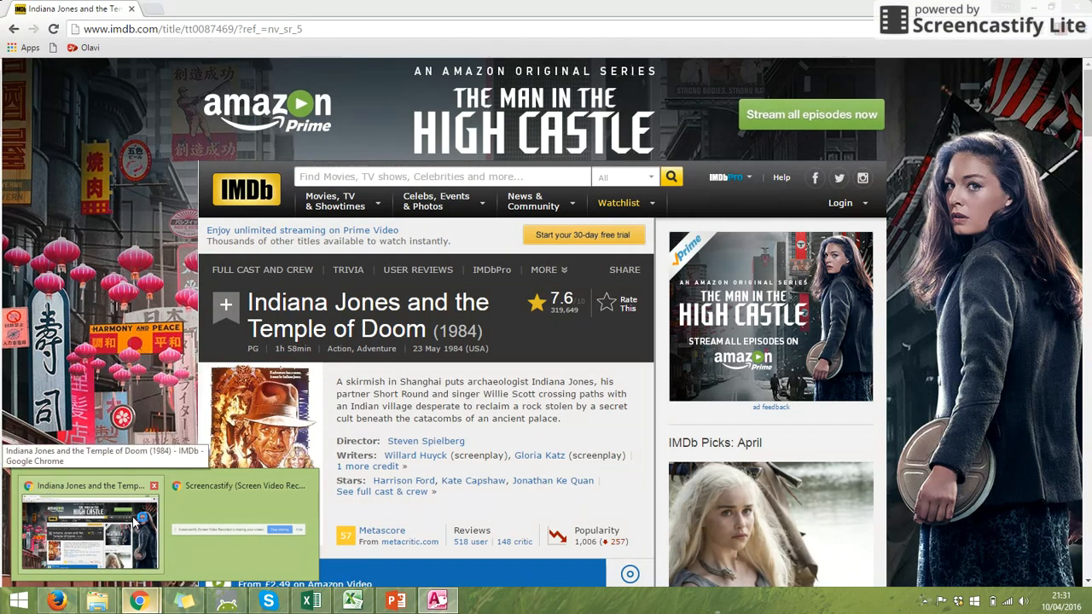
pyautogui.click(134, 522)
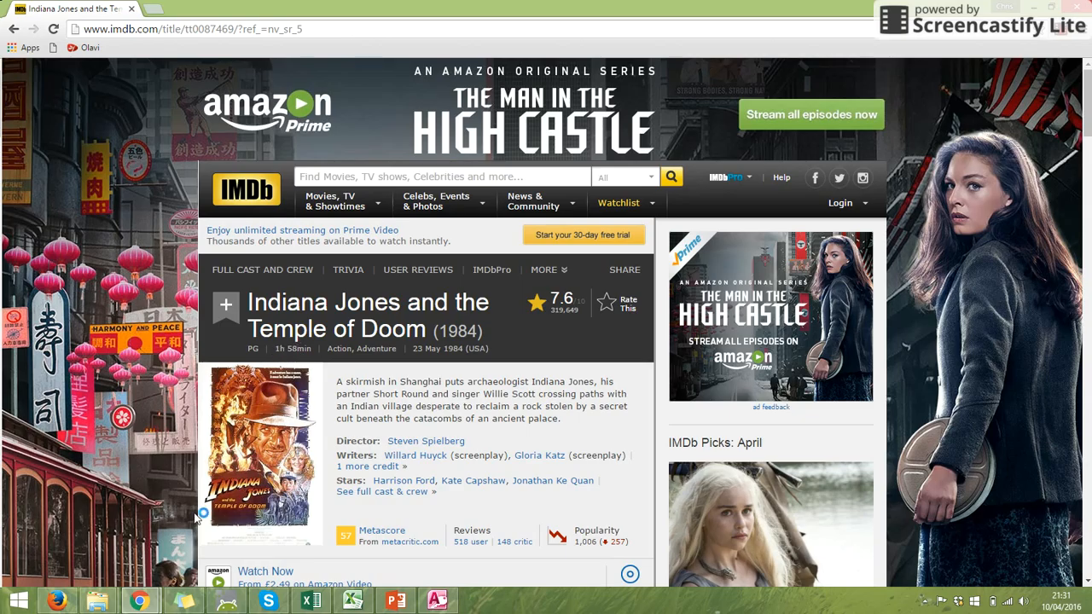
pyautogui.click(436, 599)
pyautogui.click(358, 247)
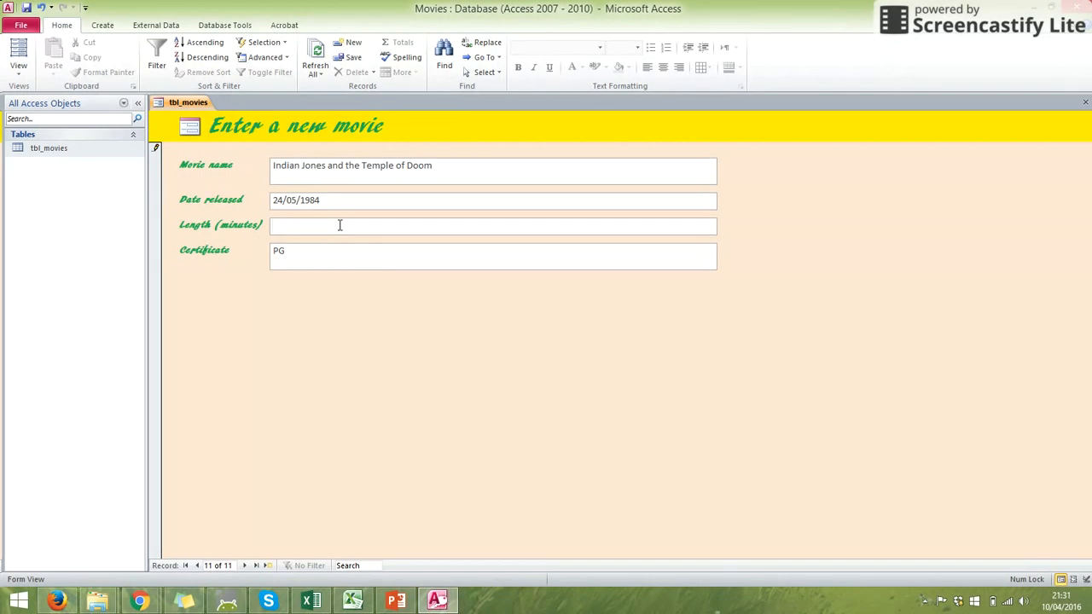
pyautogui.click(340, 225)
pyautogui.write('118')
# Step back to the previous movie record and forward again to the newly entered one.
pyautogui.click(196, 566)
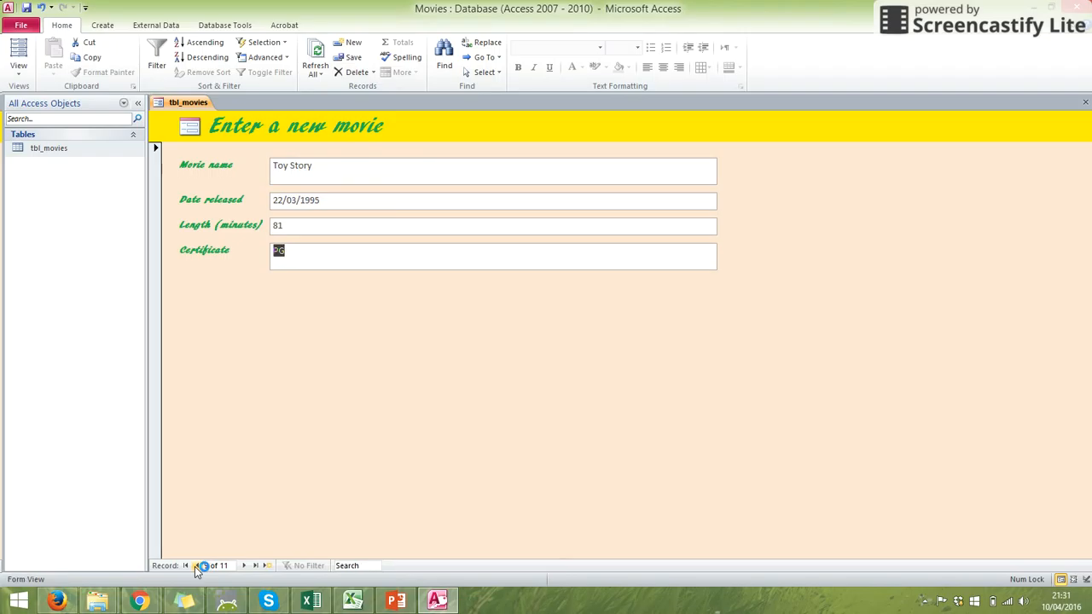
pyautogui.click(244, 565)
pyautogui.click(244, 565)
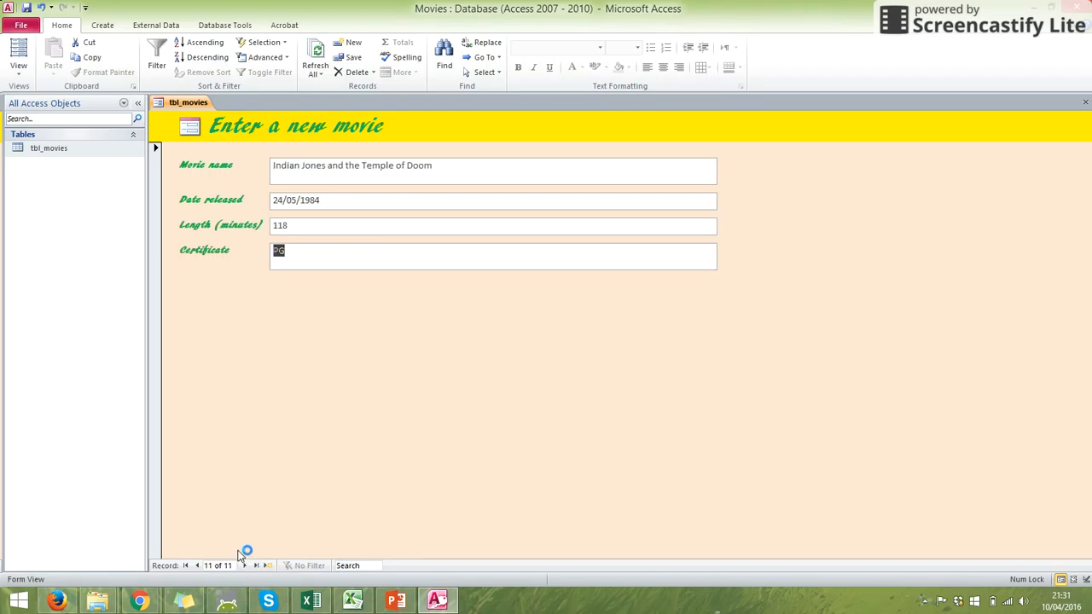
# Close the form and save its design under the name frm_movies.
pyautogui.click(1085, 101)
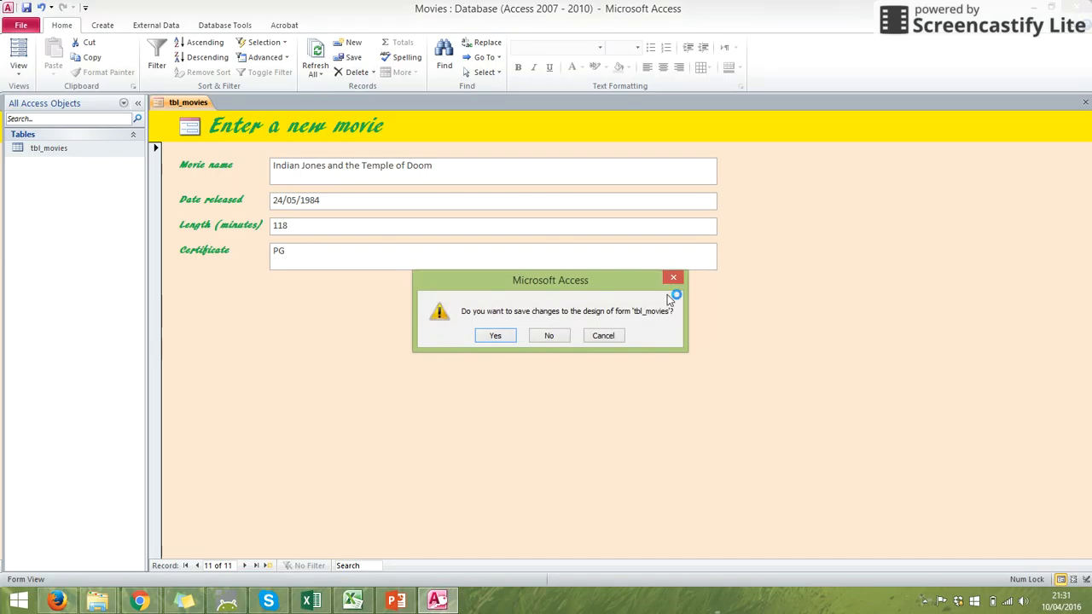
pyautogui.click(510, 335)
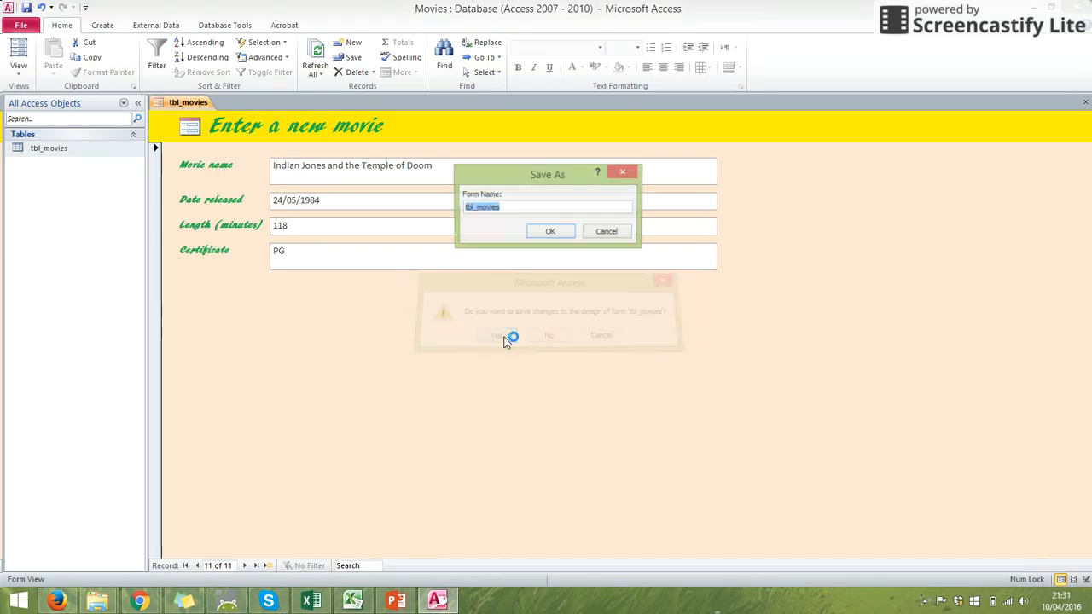
pyautogui.click(479, 209)
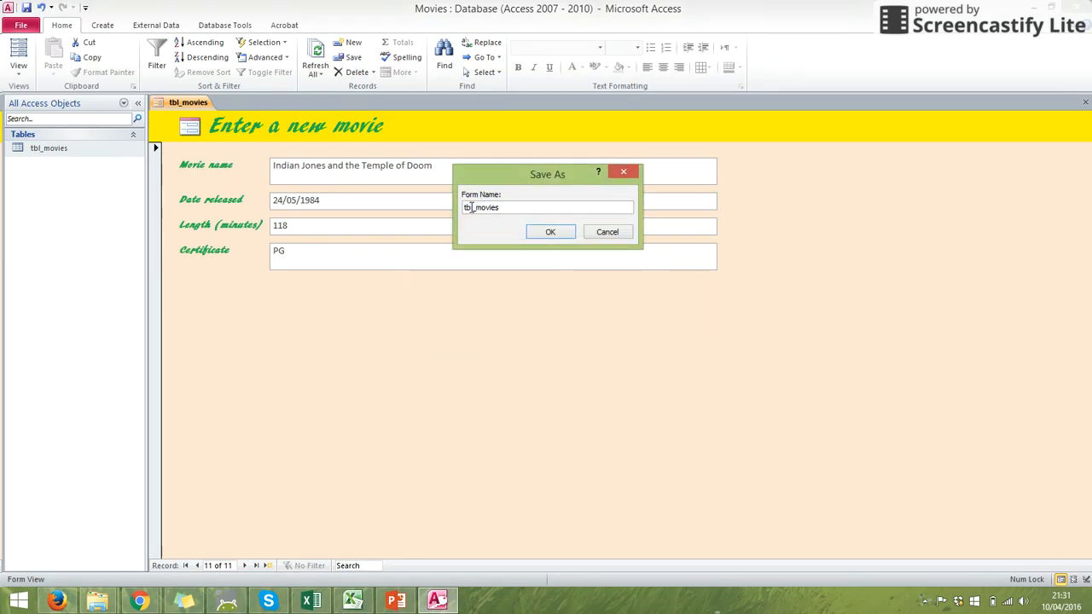
pyautogui.moveTo(473, 208); pyautogui.dragTo(454, 211)
pyautogui.write('frm')
pyautogui.click(550, 232)
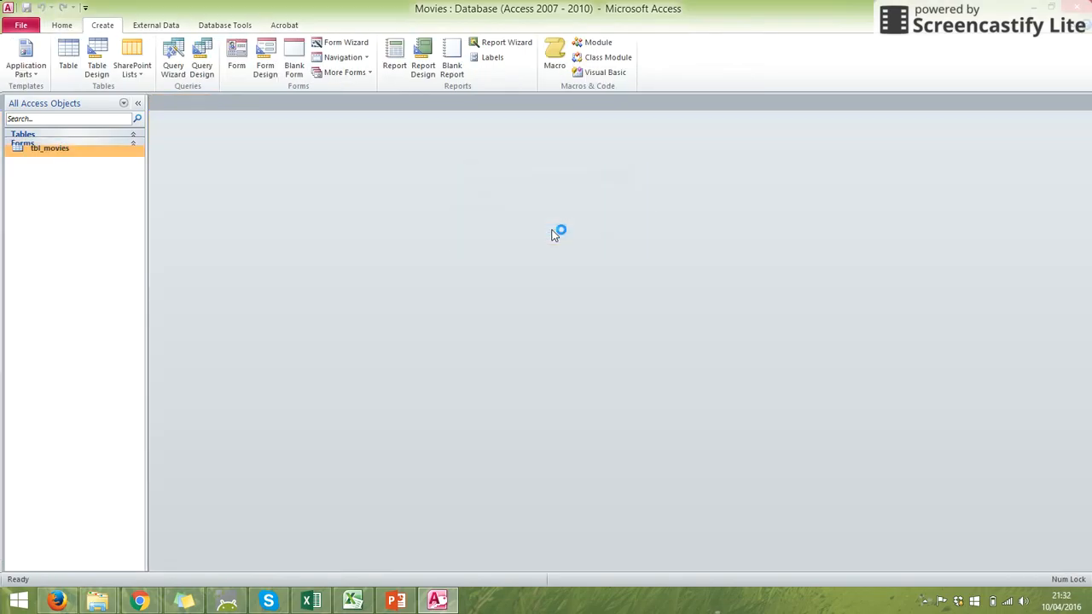
# Open the tbl_movies table and widen the Movie_Name column to fit the full Temple of Doom title.
pyautogui.doubleClick(83, 150)
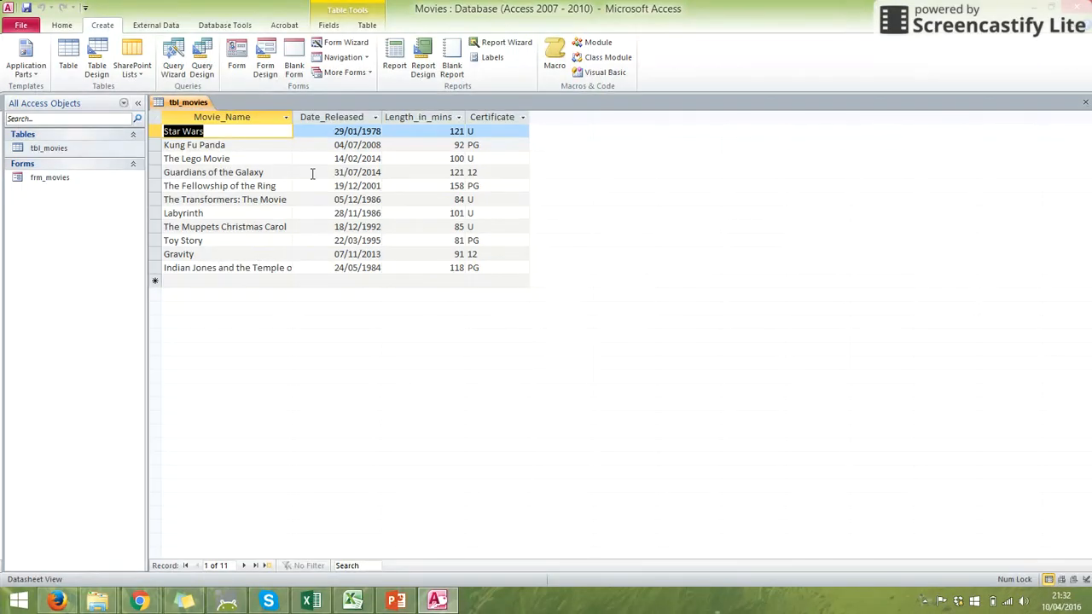
pyautogui.click(287, 117)
pyautogui.click(287, 116)
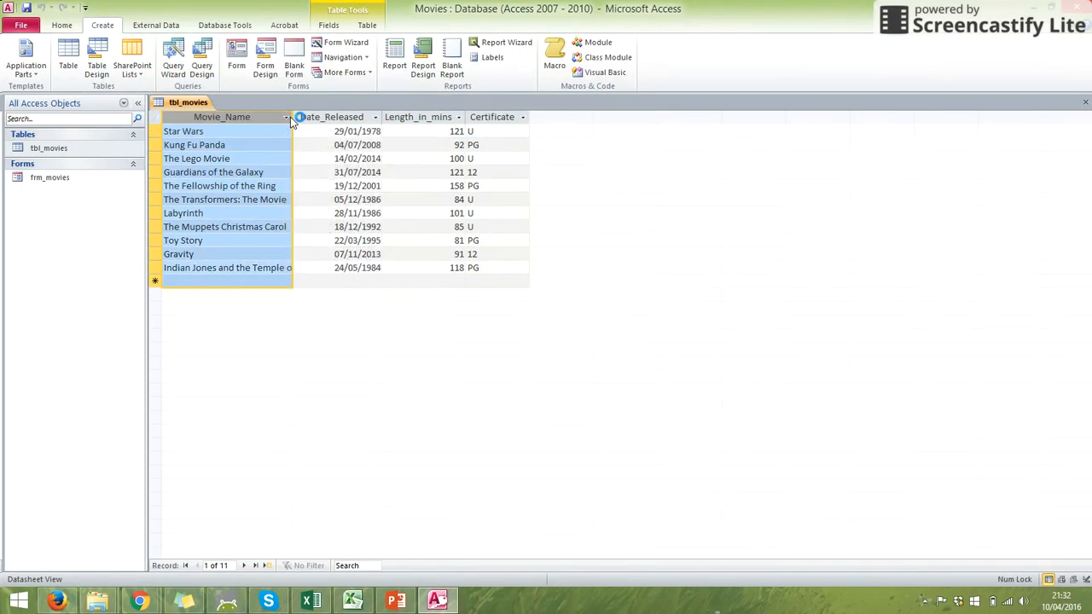
pyautogui.moveTo(293, 117); pyautogui.dragTo(328, 117)
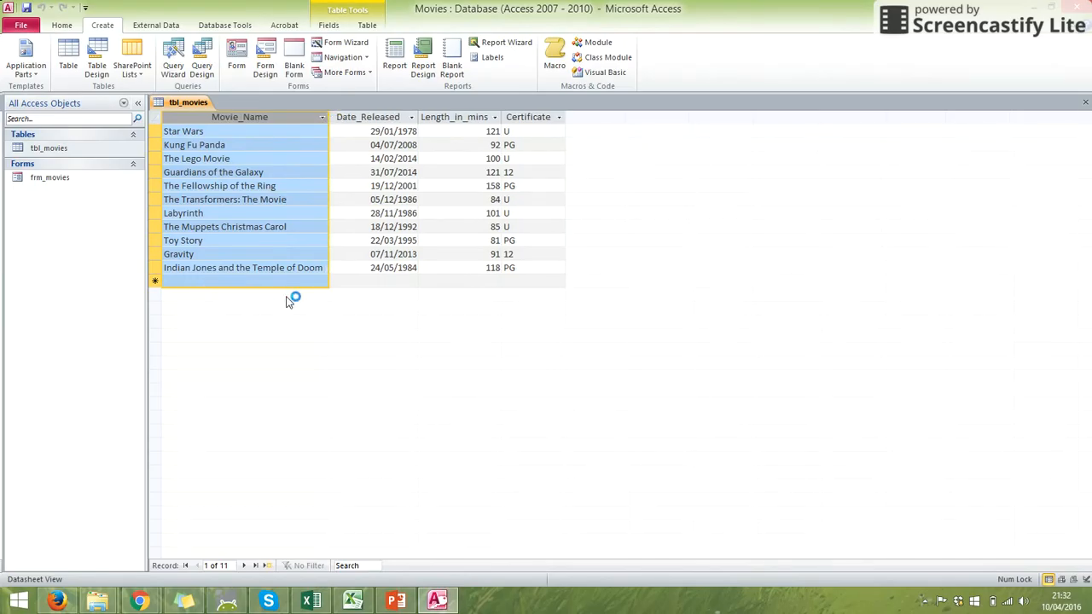
# Select the release date in the table's last movie record and open the saved frm_movies form.
pyautogui.click(373, 269)
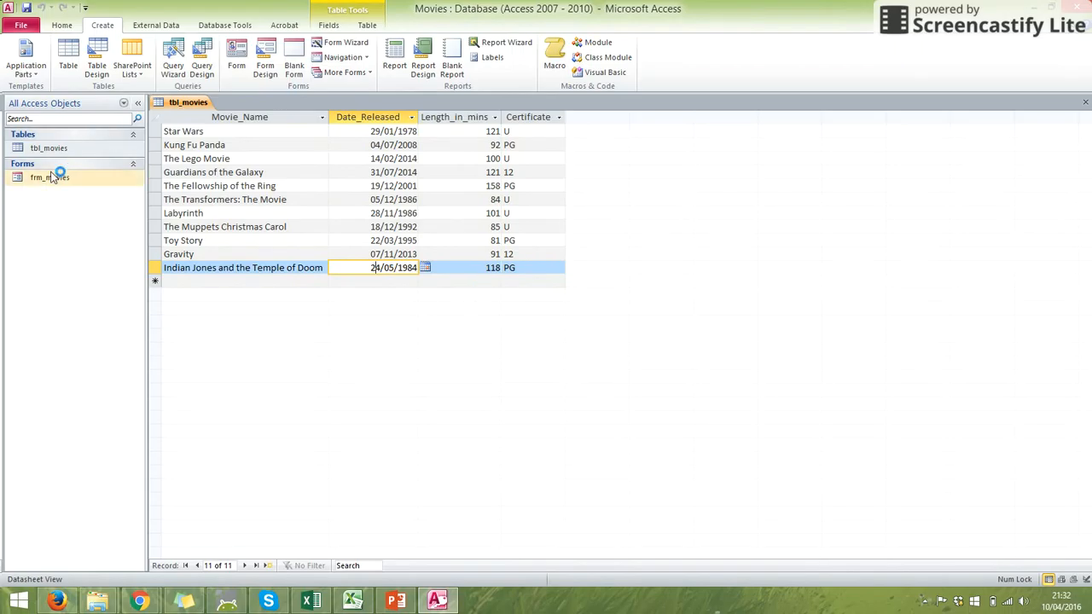
pyautogui.doubleClick(108, 176)
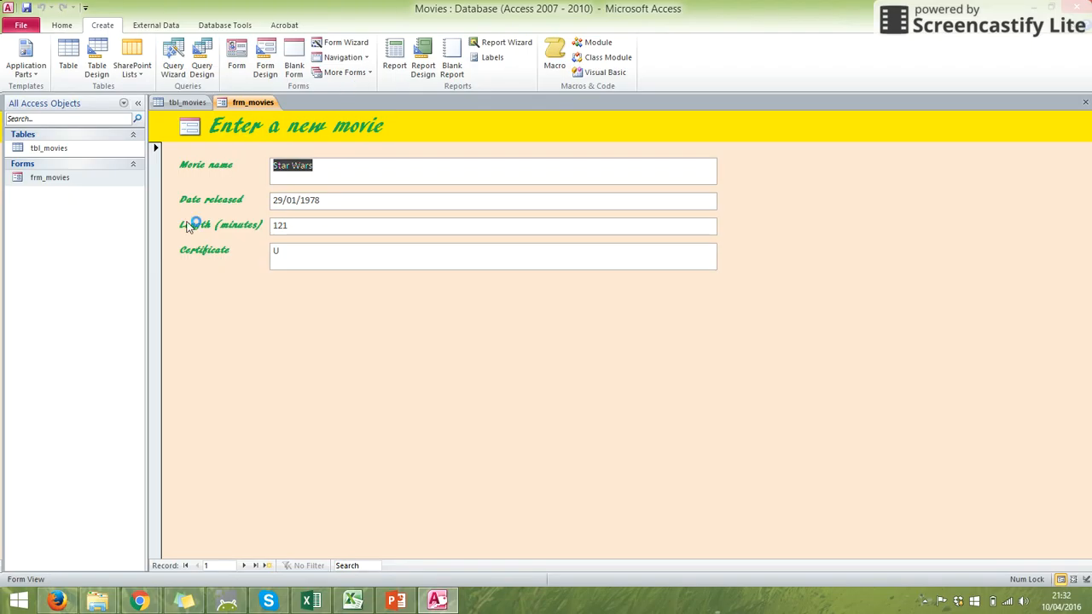